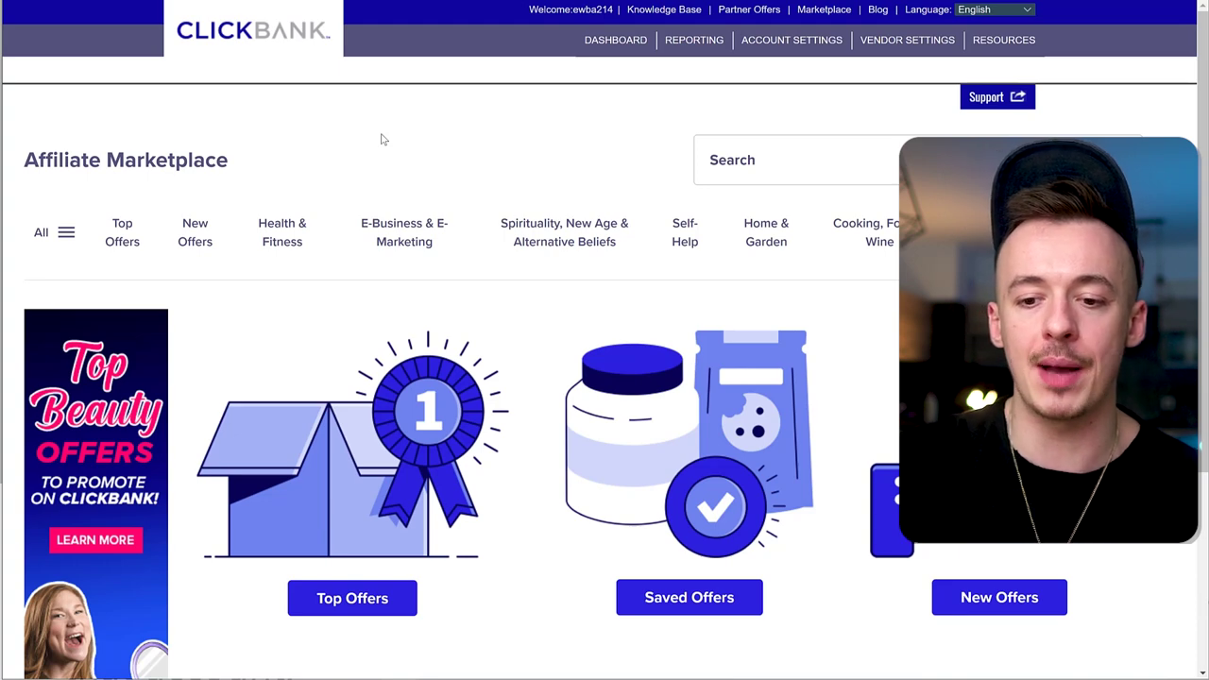
Step: List all 2305 ClickBank marketplace offers and open the top-ranked Alpilean sales page
click(804, 157)
key(Return)
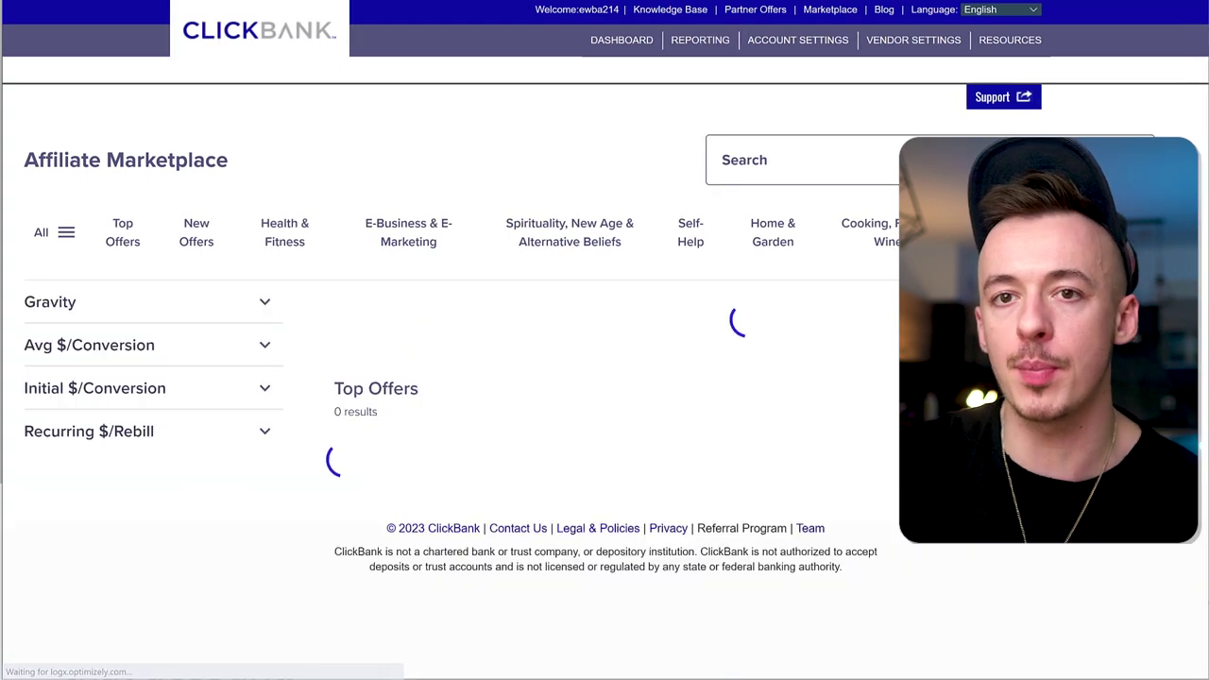
scroll(522, 148, down, 4)
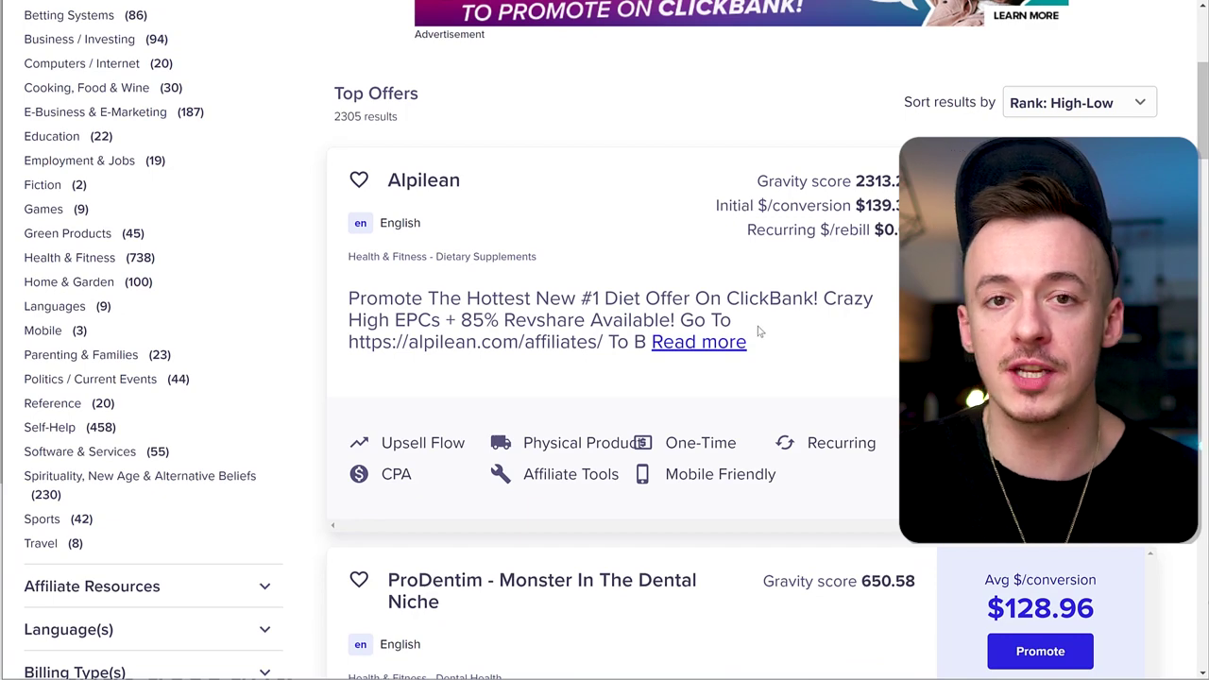
scroll(516, 281, down, 3)
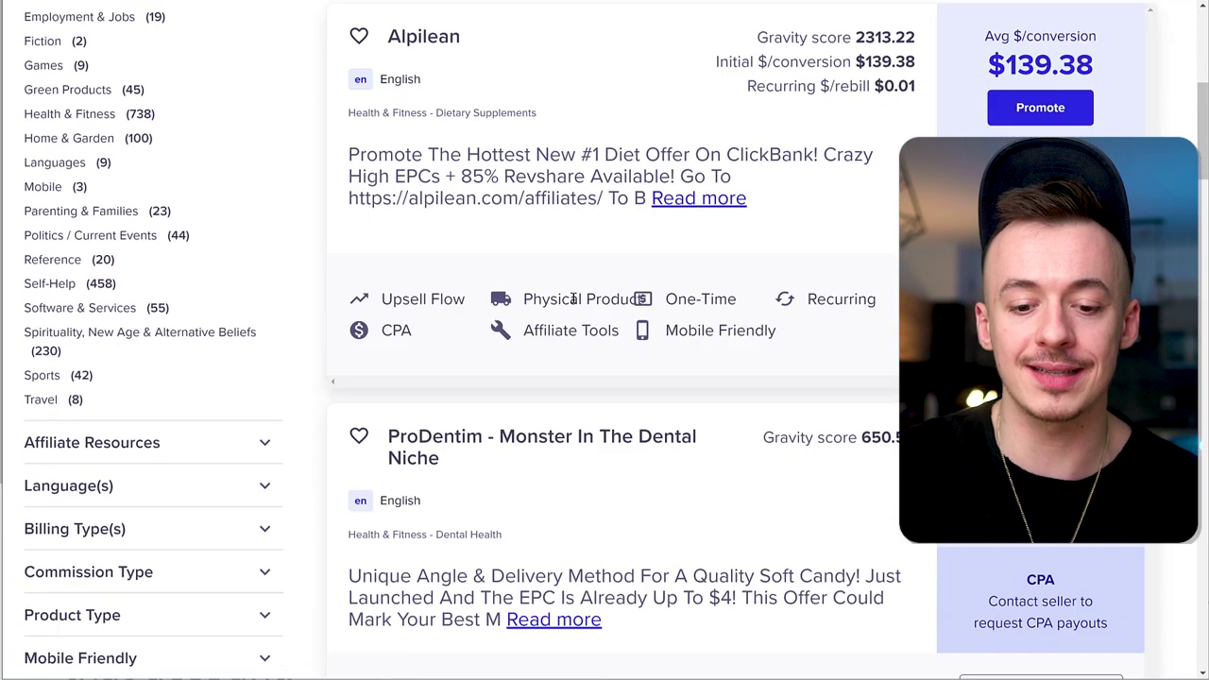
scroll(612, 312, up, 3)
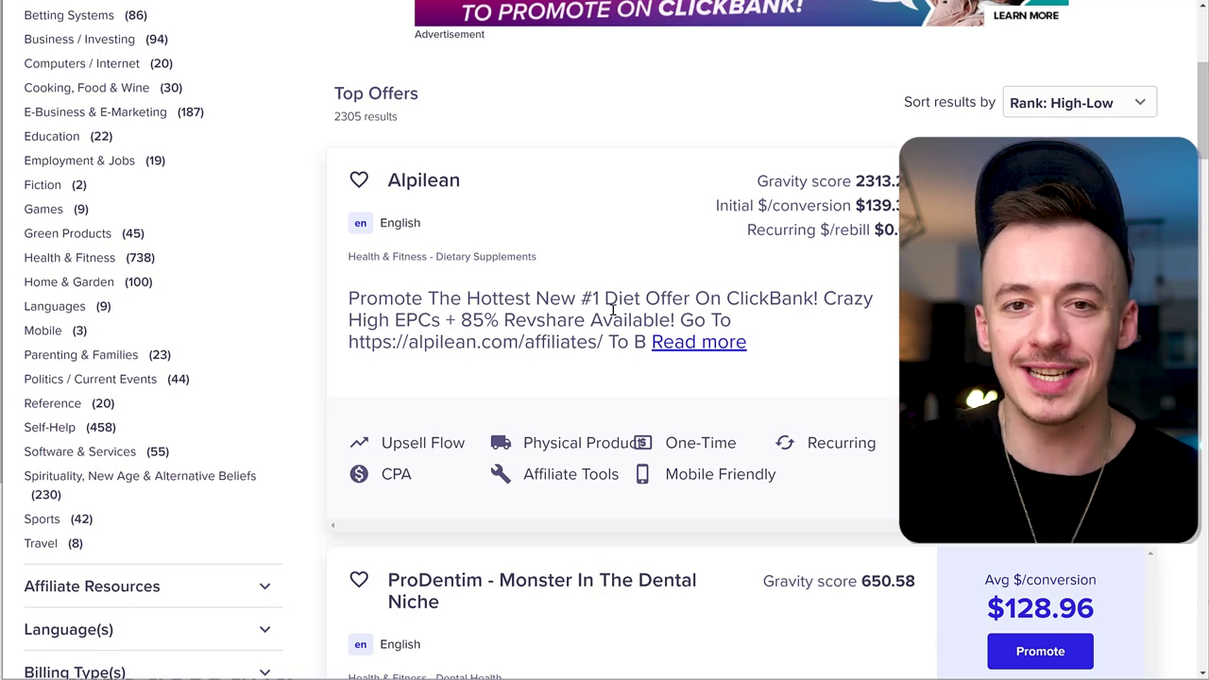
click(412, 185)
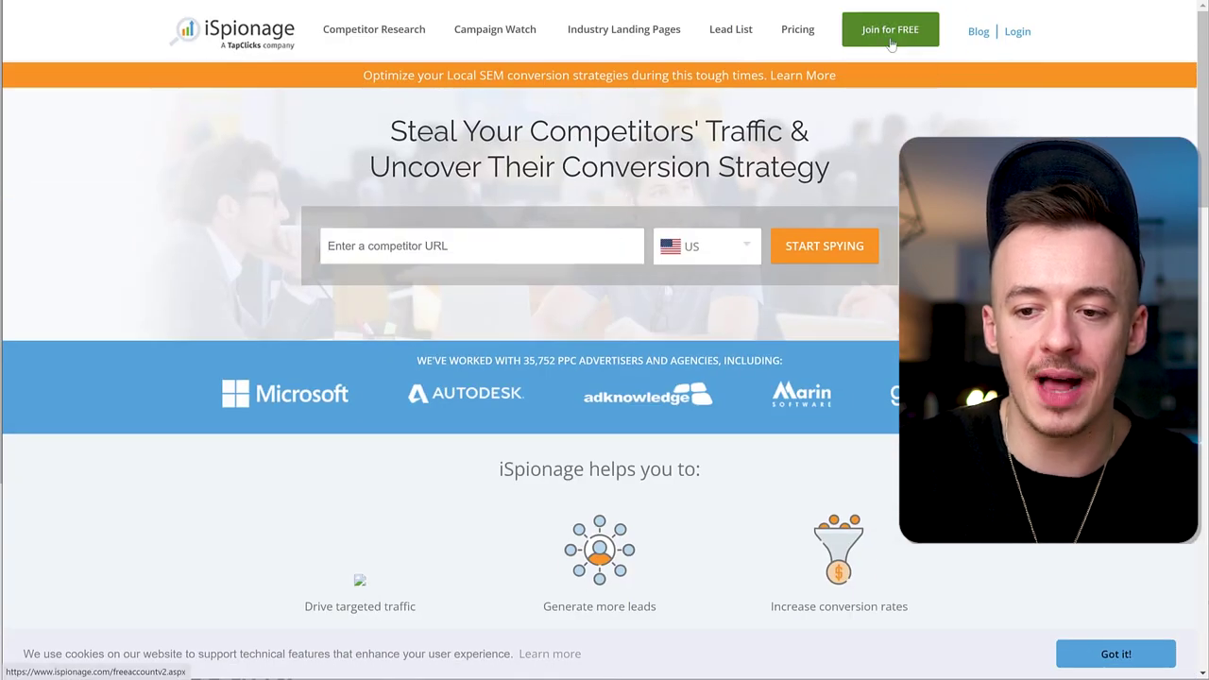
Step: Search iSpionage for alpilean.com, pasting the offer URL and trimming everything after .com
scroll(743, 343, down, 5)
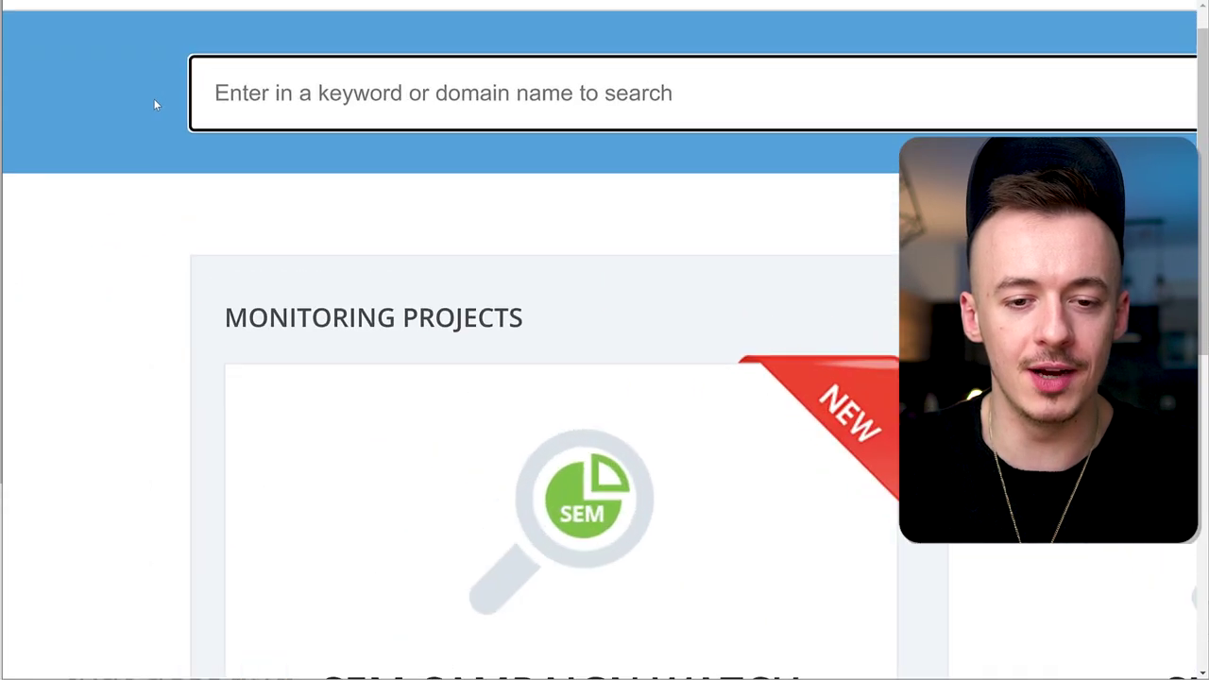
click(339, 103)
text(https://alpilean.com/discover/?hop=zzzzz)
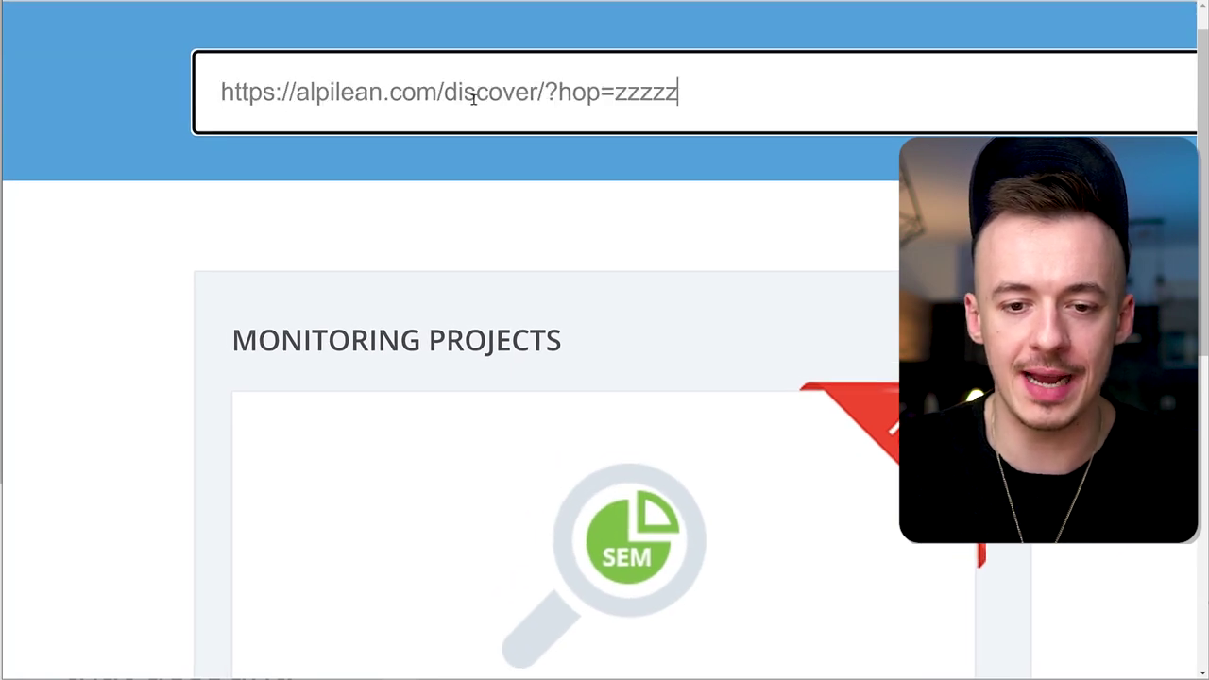
drag(437, 94, 740, 107)
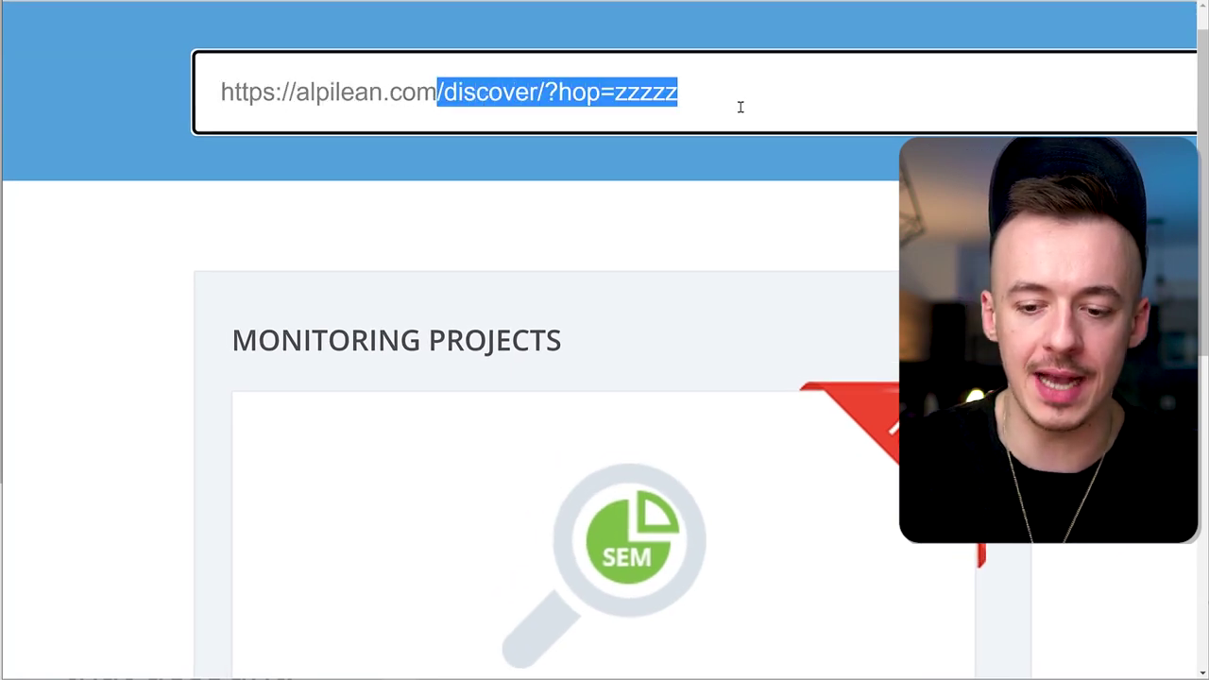
key(BackSpace)
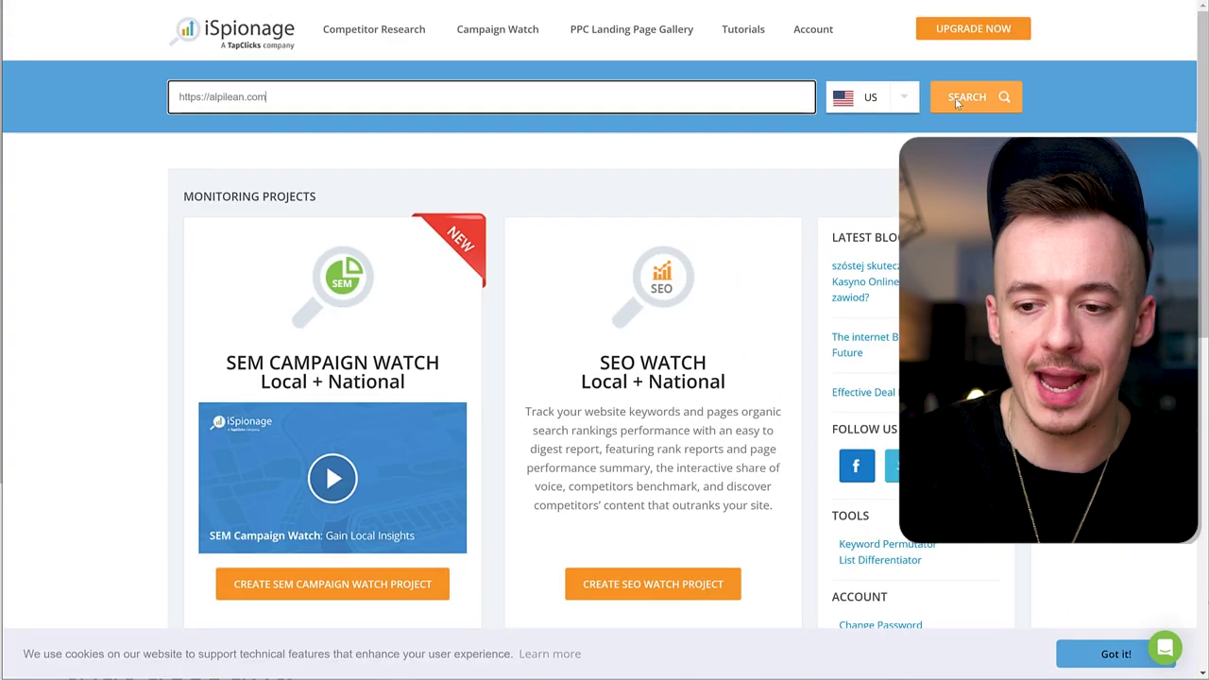
click(972, 100)
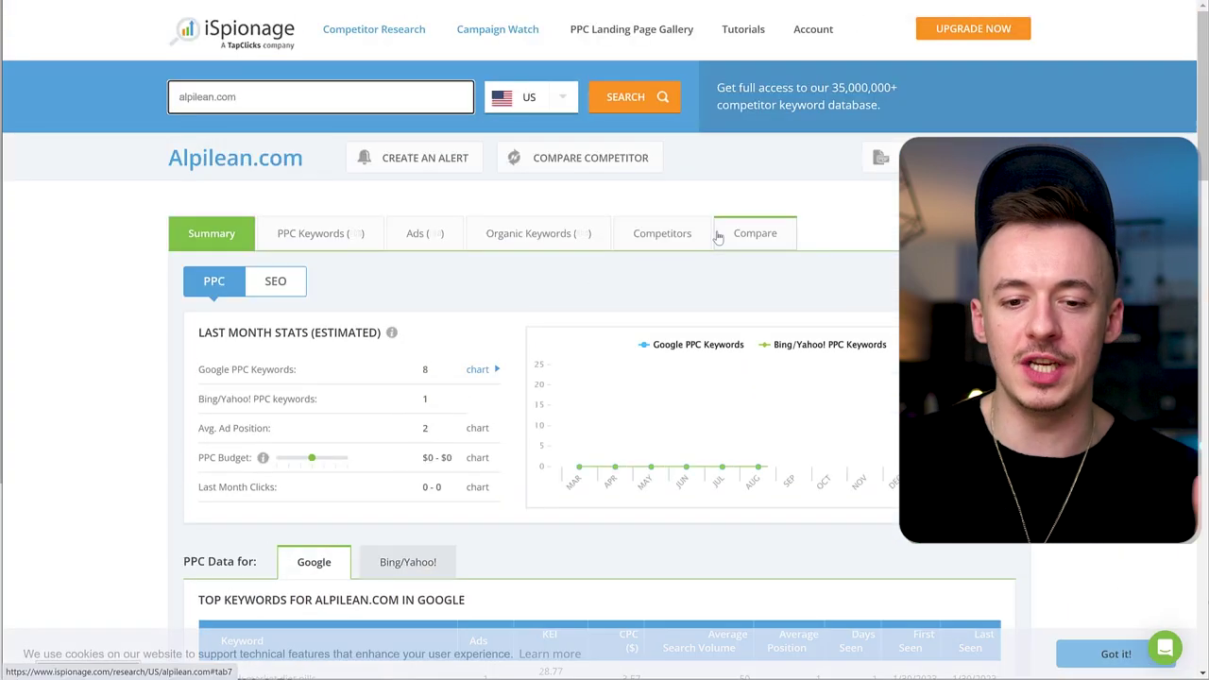
Step: Show Alpilean.com's 16 Bing/Yahoo! ads sorted by average rank, then by days seen
click(430, 242)
click(350, 288)
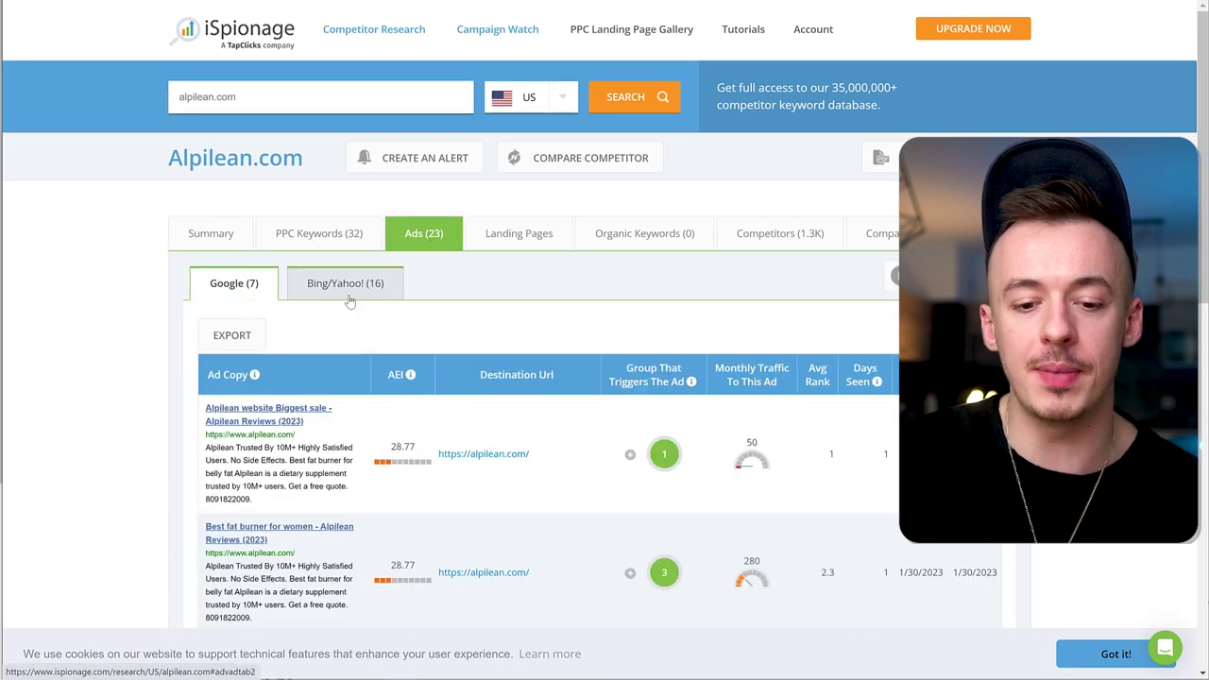
click(811, 374)
click(860, 374)
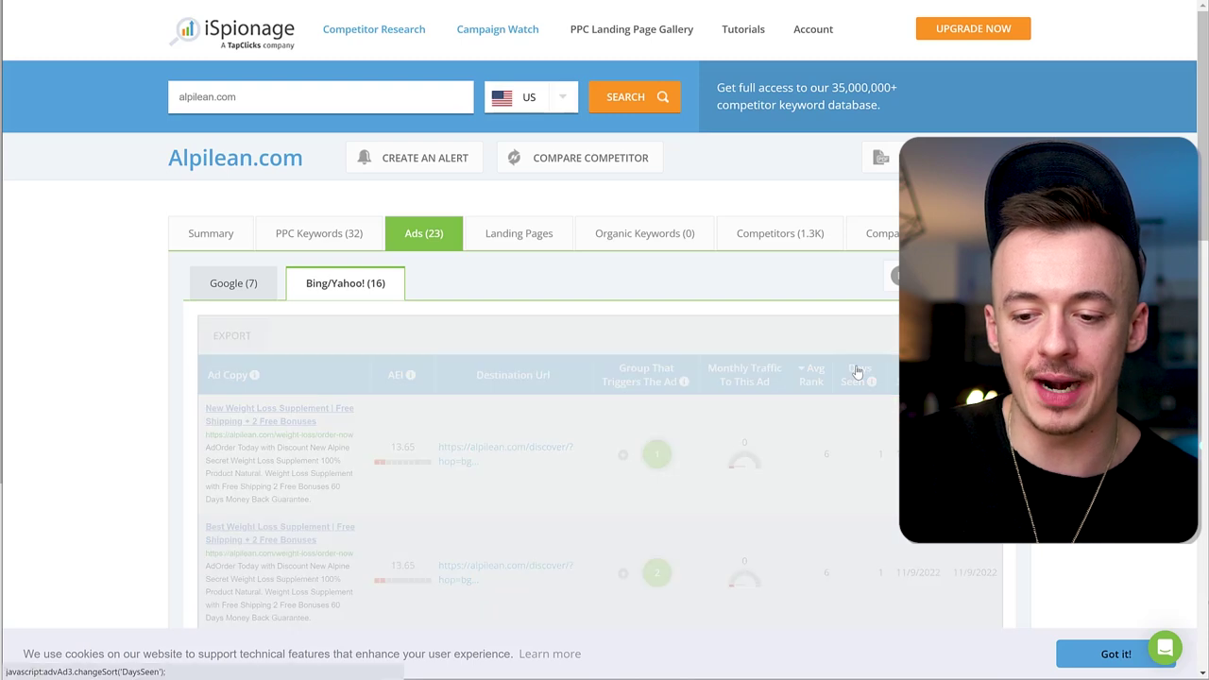
scroll(860, 373, down, 1)
scroll(783, 278, down, 2)
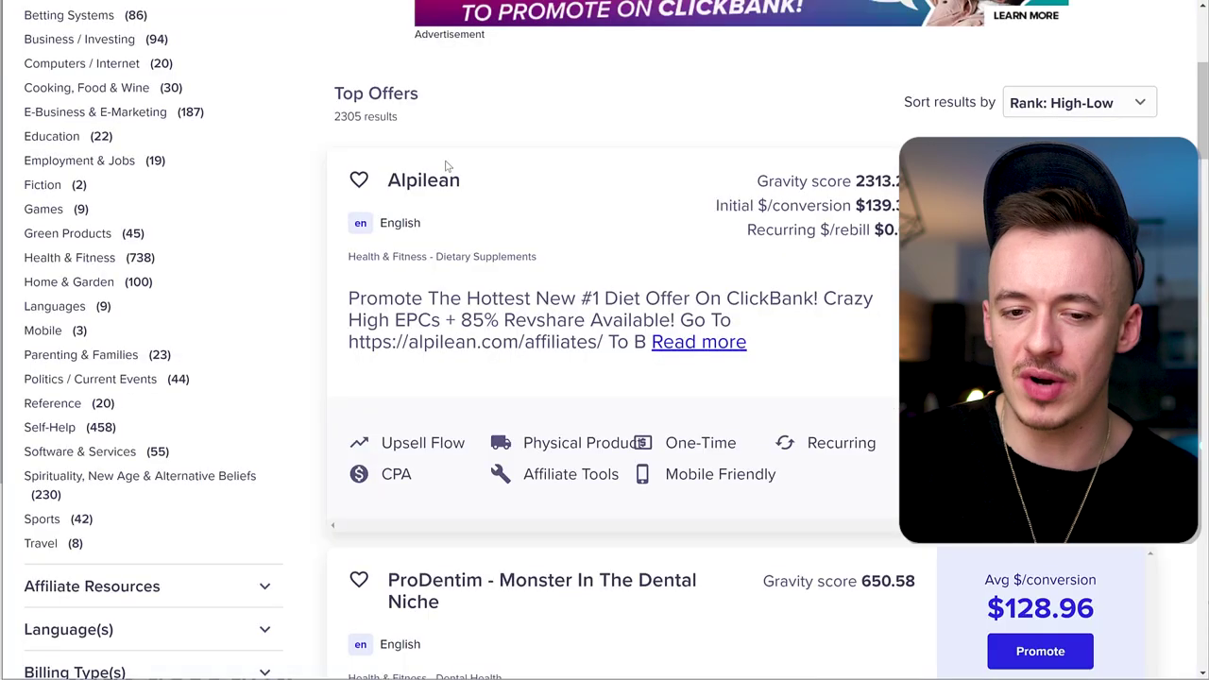
scroll(463, 189, down, 8)
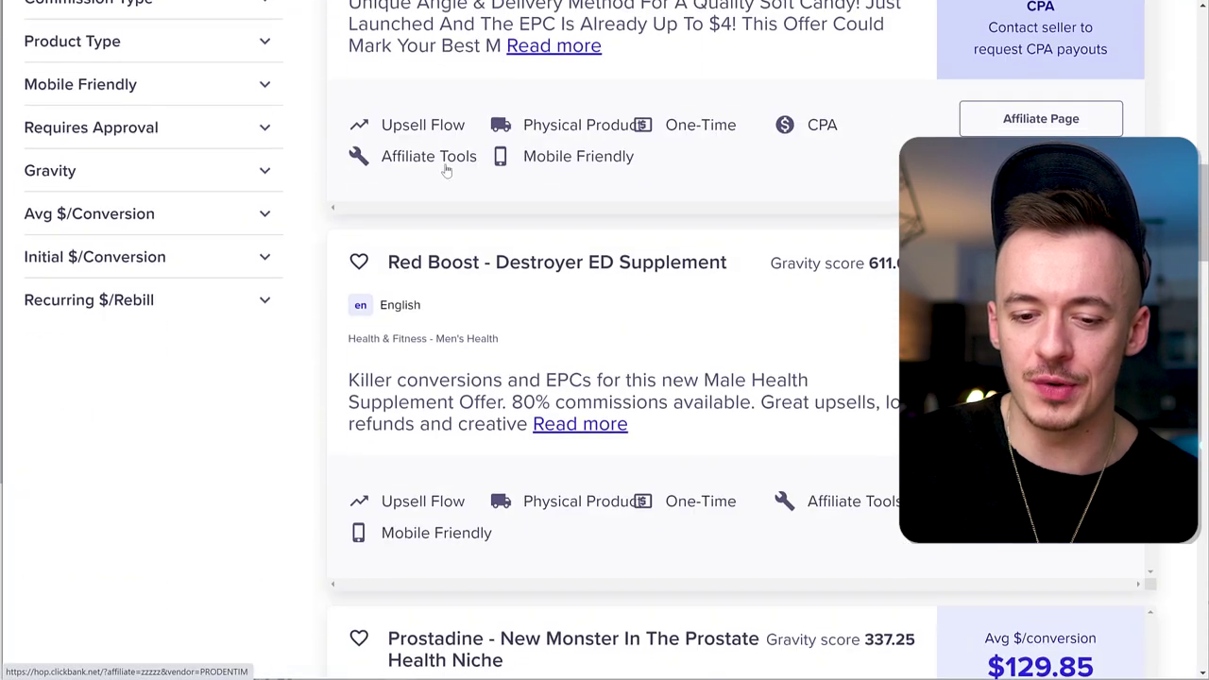
Step: Search iSpionage for theikariajuice.com with the ?hop tracking parameter removed
scroll(447, 170, down, 9)
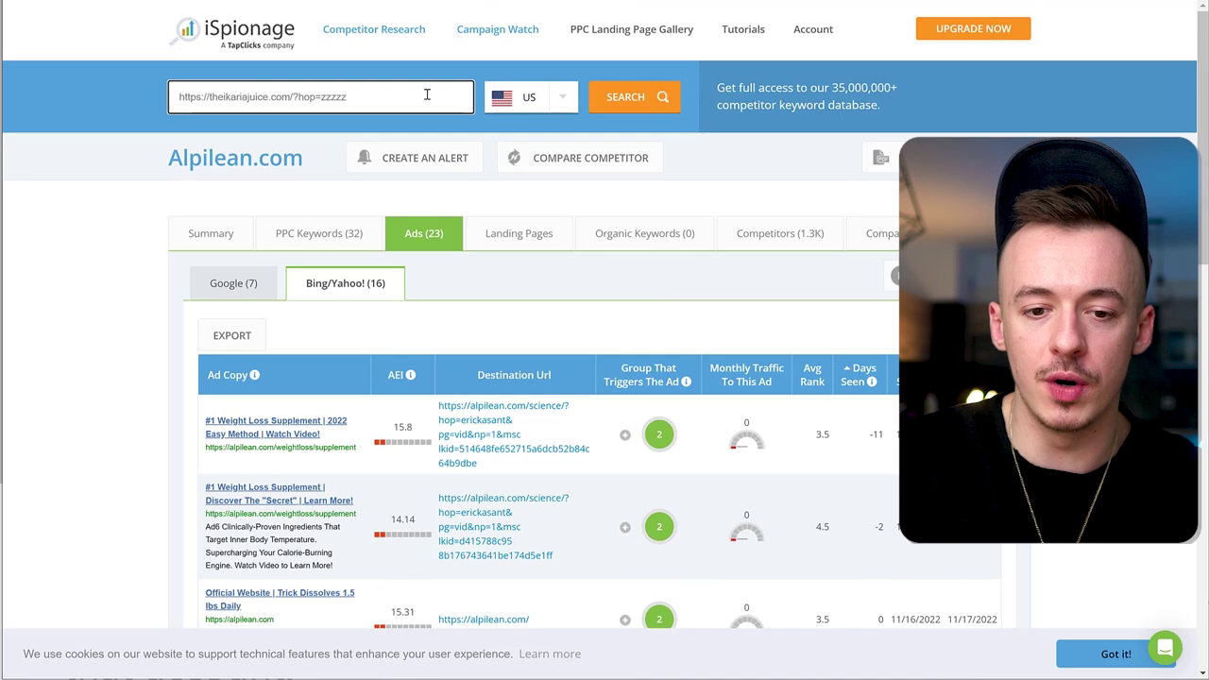
drag(427, 95, 291, 96)
key(BackSpace)
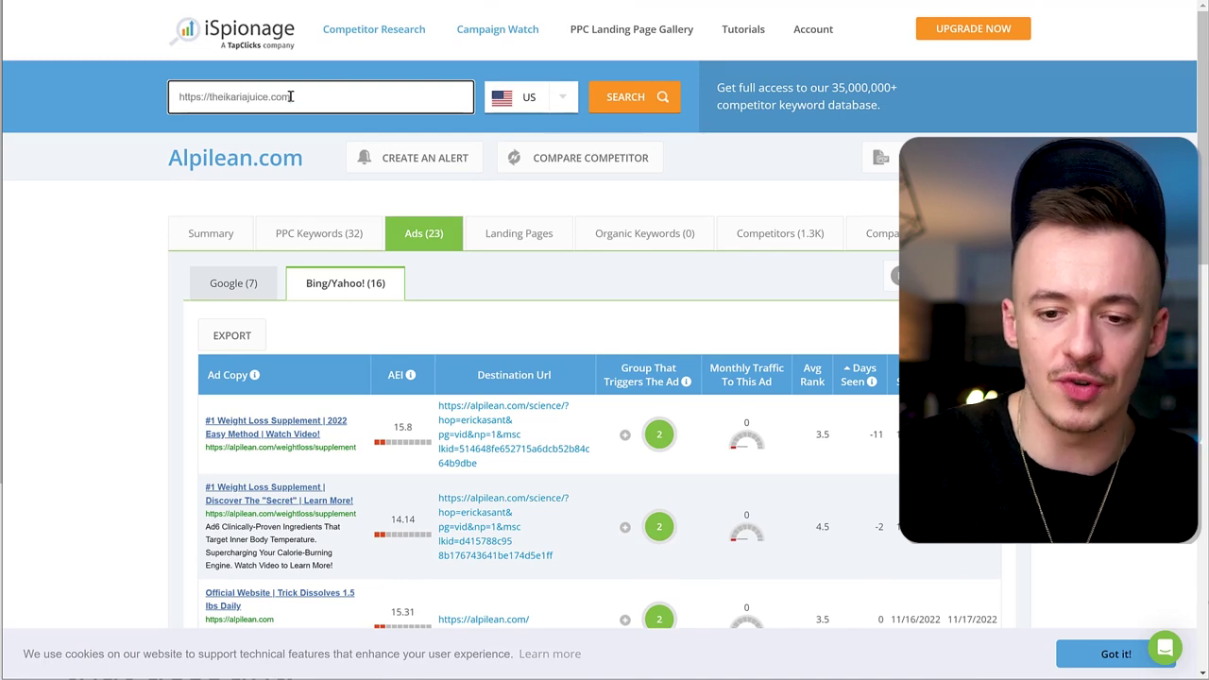
click(633, 100)
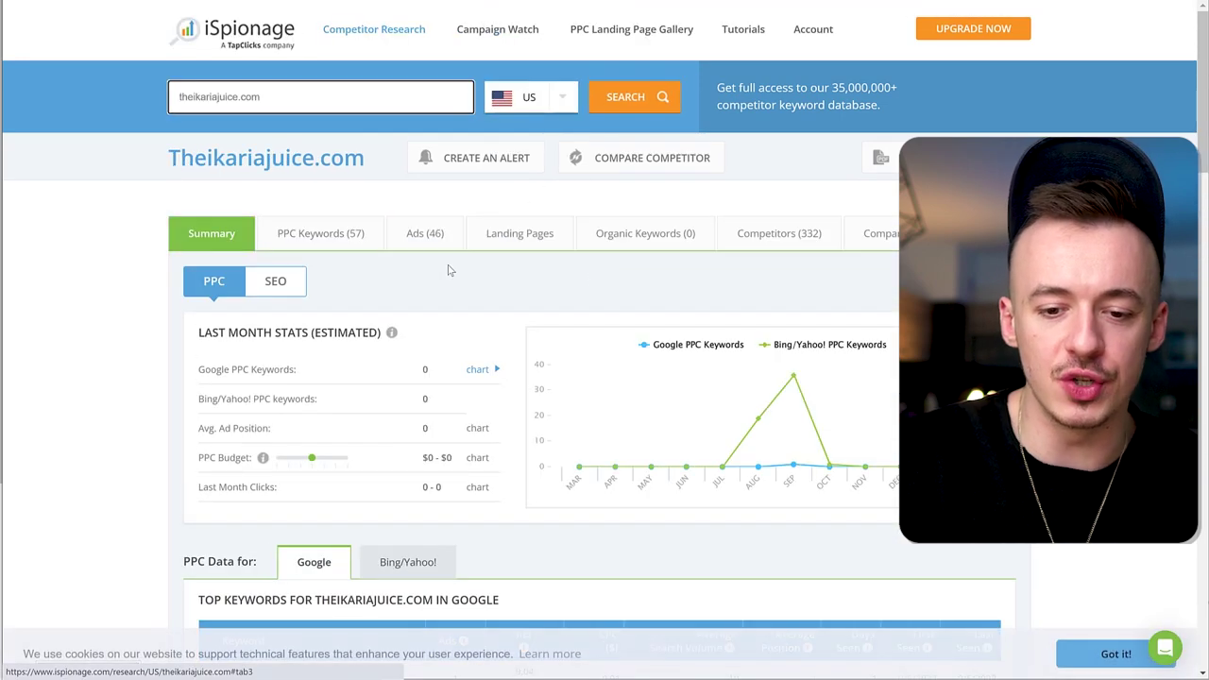
Step: Check its Bing/Yahoo! ads, finding none, and paste the Exipure offer address into search
click(425, 237)
click(332, 285)
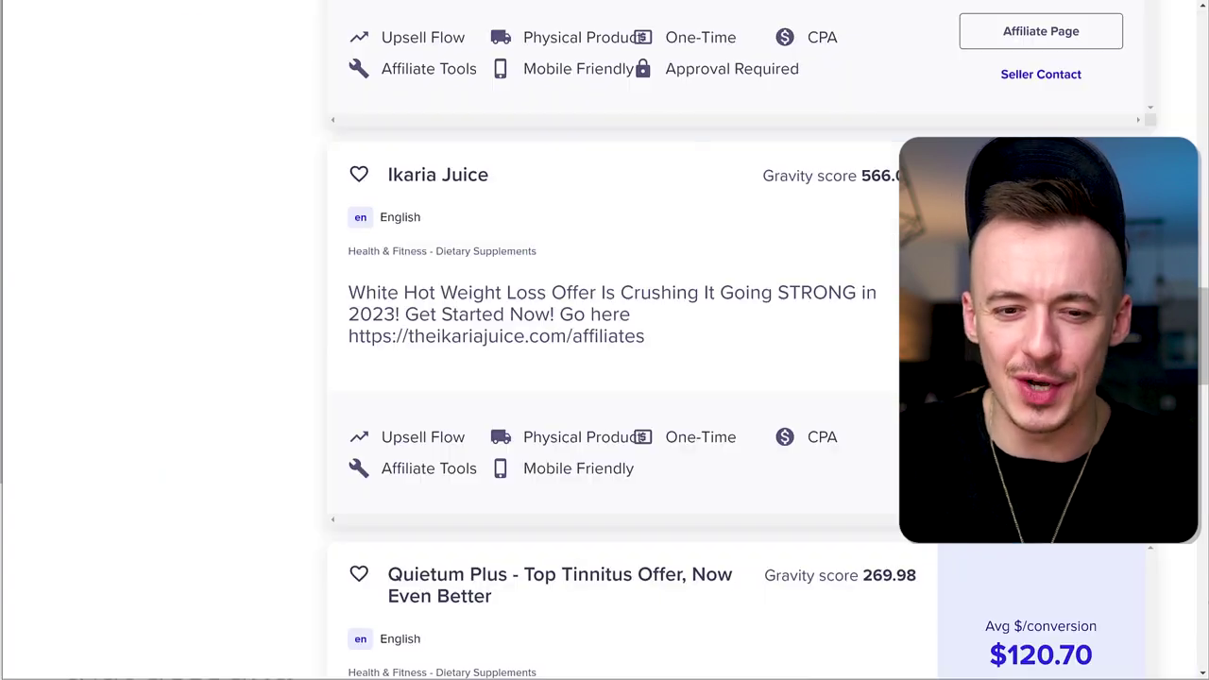
scroll(283, 251, down, 5)
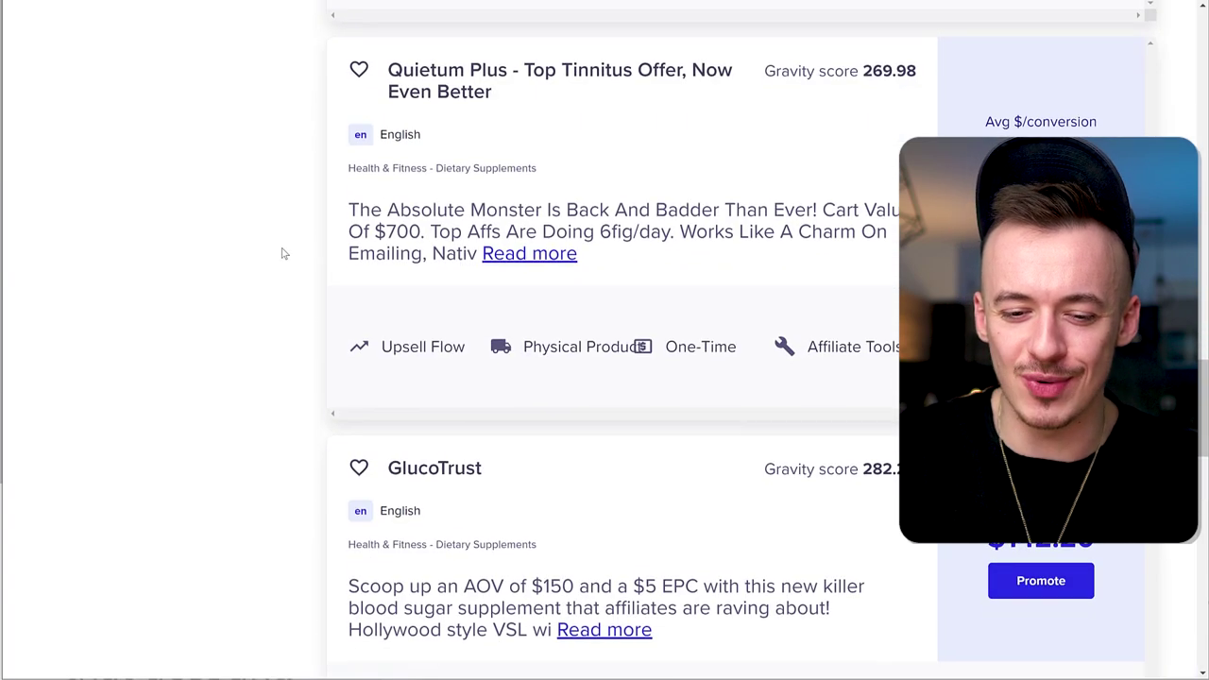
scroll(284, 251, down, 7)
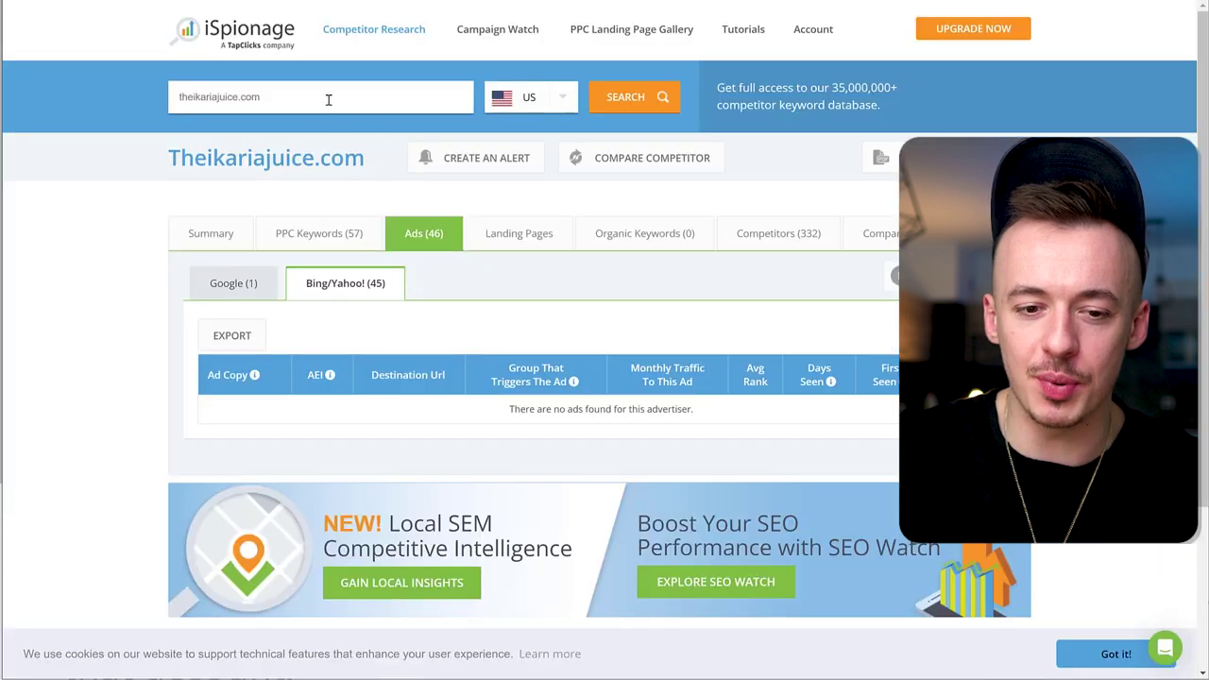
triple_click(328, 99)
text(https://exipure.com/?hop=zzzzz)
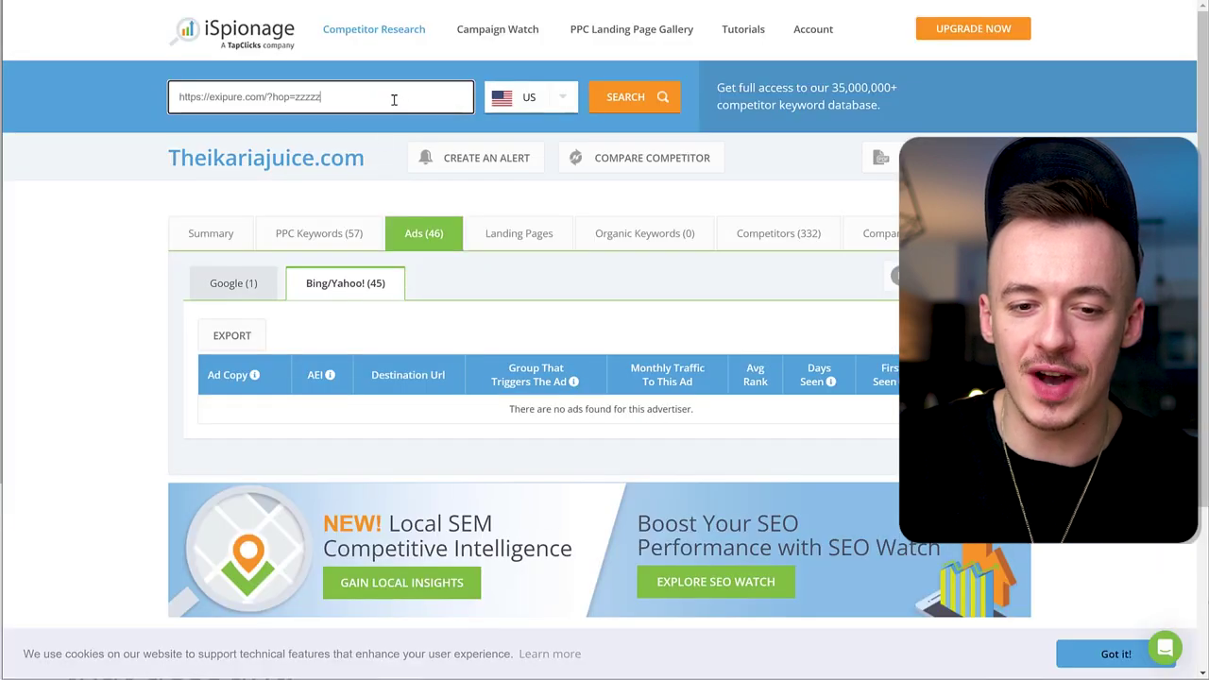
Step: Search exipure.com and sort its 755 Bing/Yahoo! ads by days seen, highlighting the -51 days entry
key(BackSpace)
key(Return)
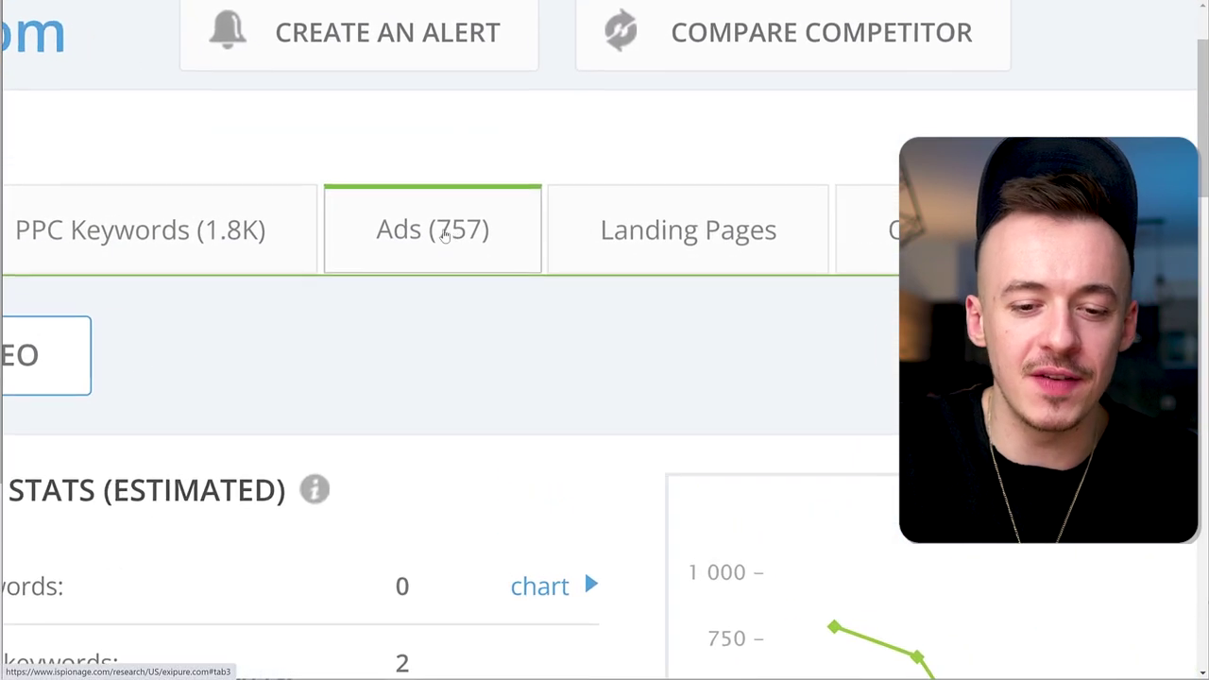
click(453, 238)
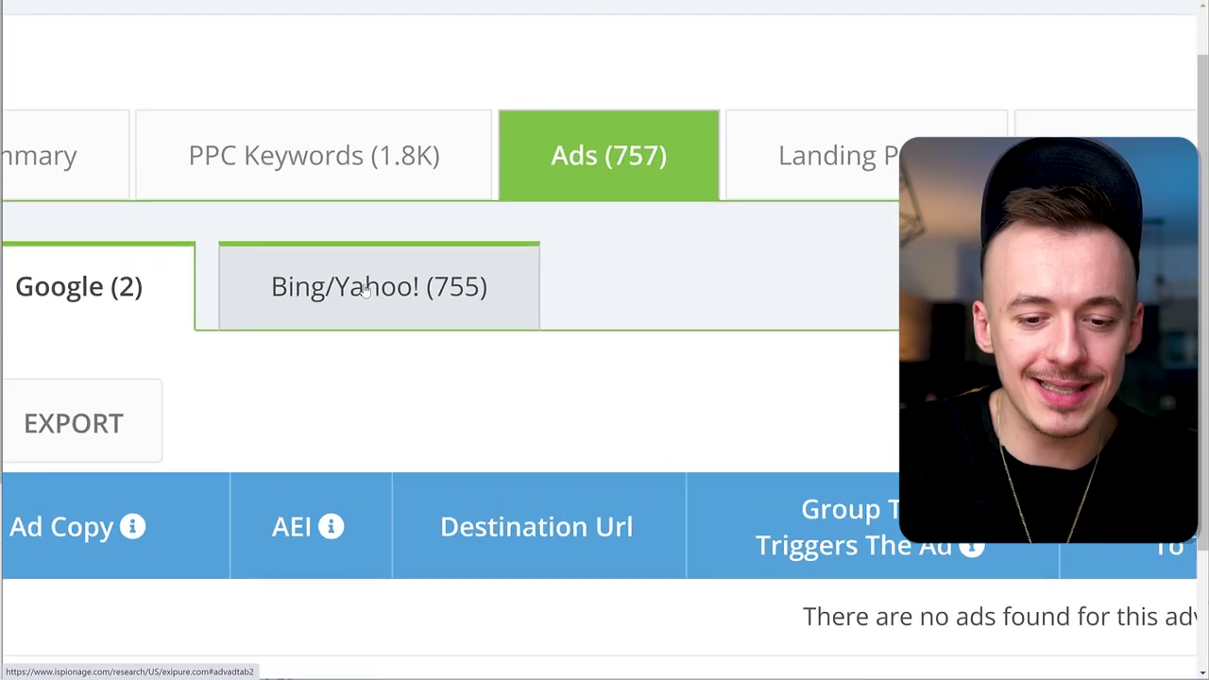
click(342, 285)
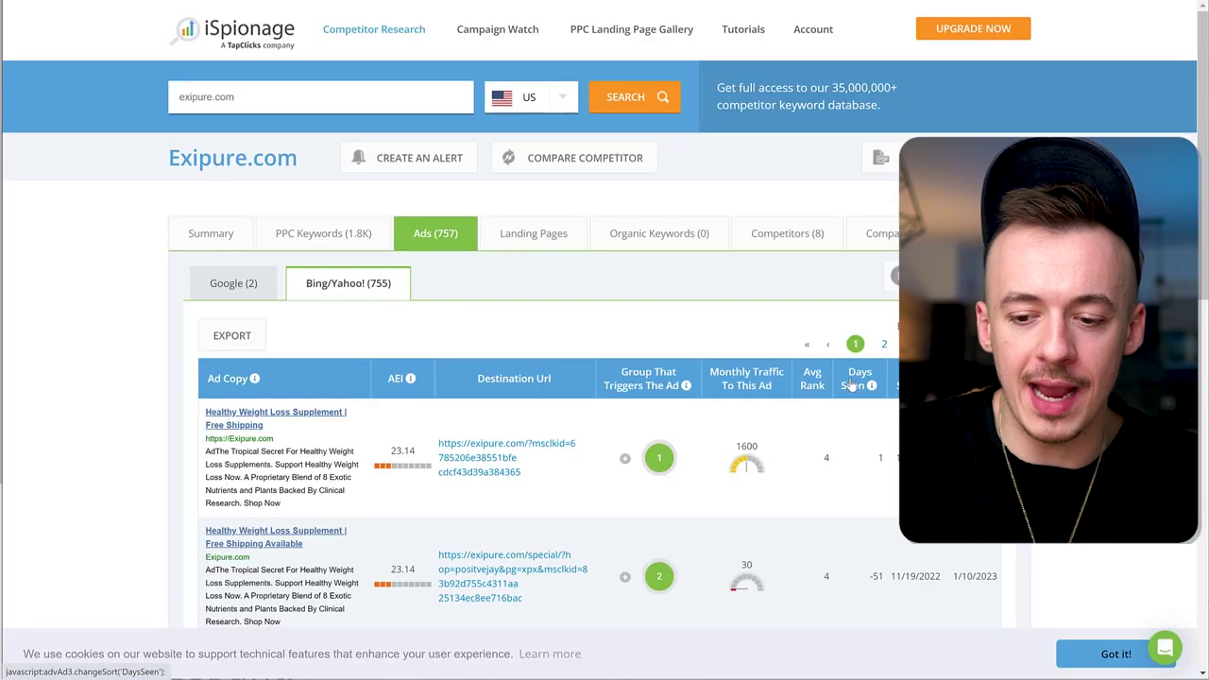
click(852, 383)
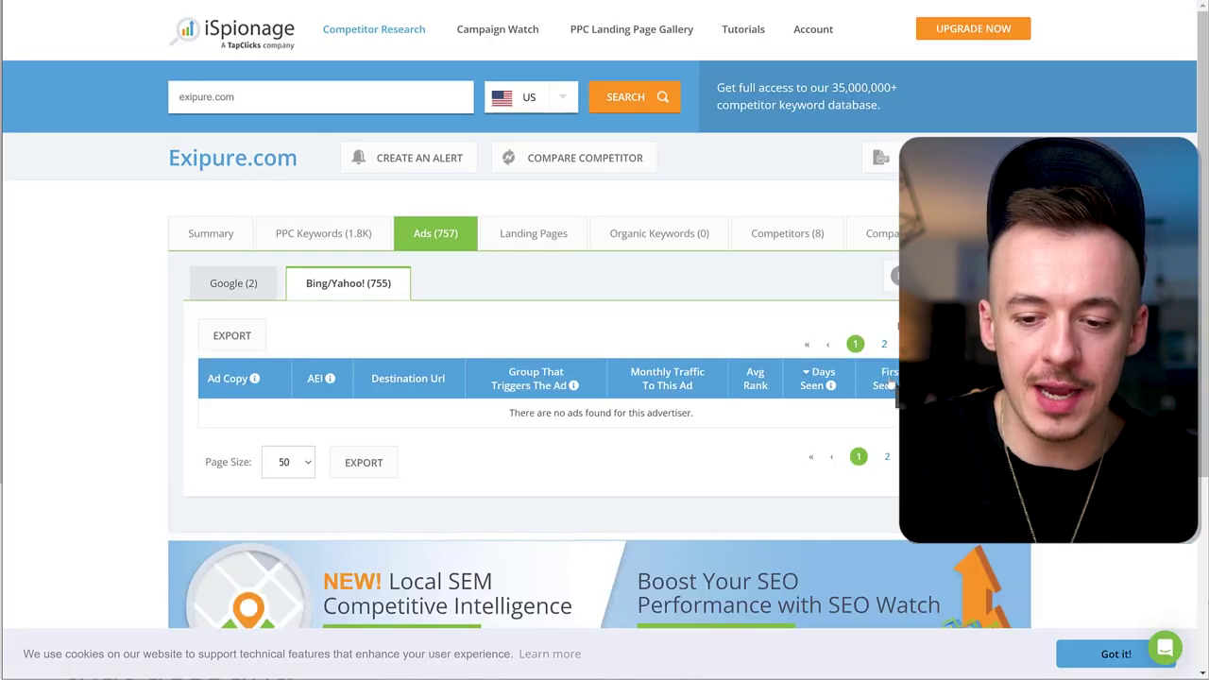
scroll(874, 375, down, 2)
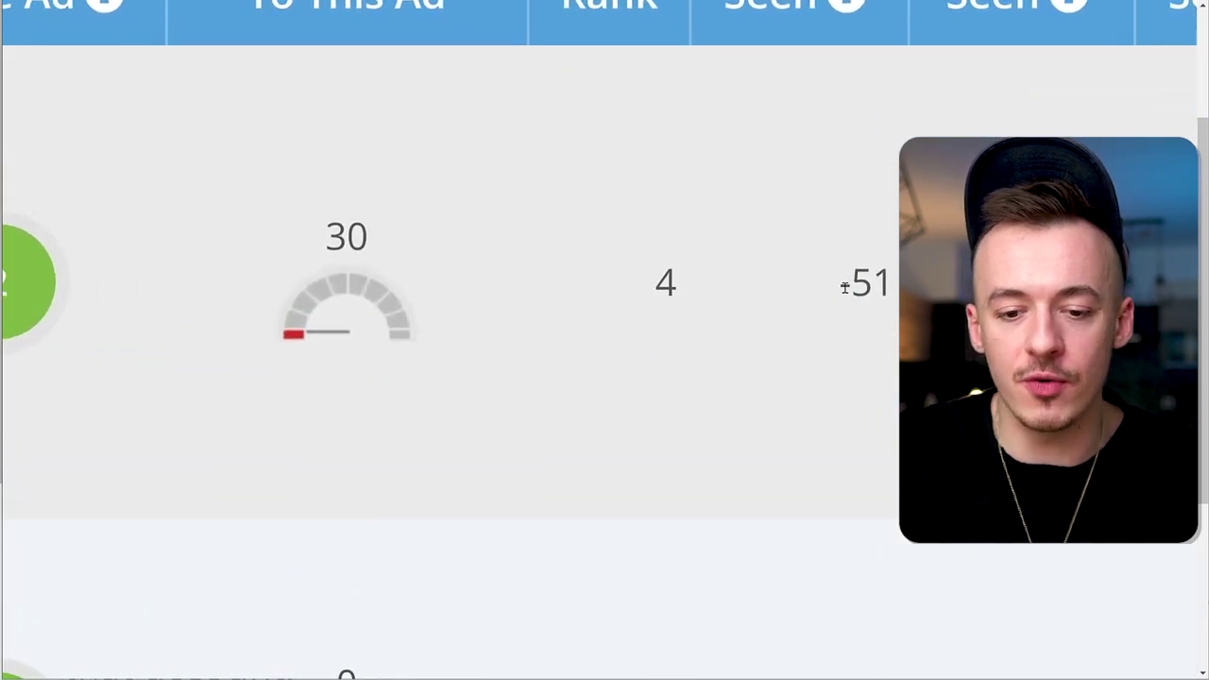
drag(842, 287, 850, 287)
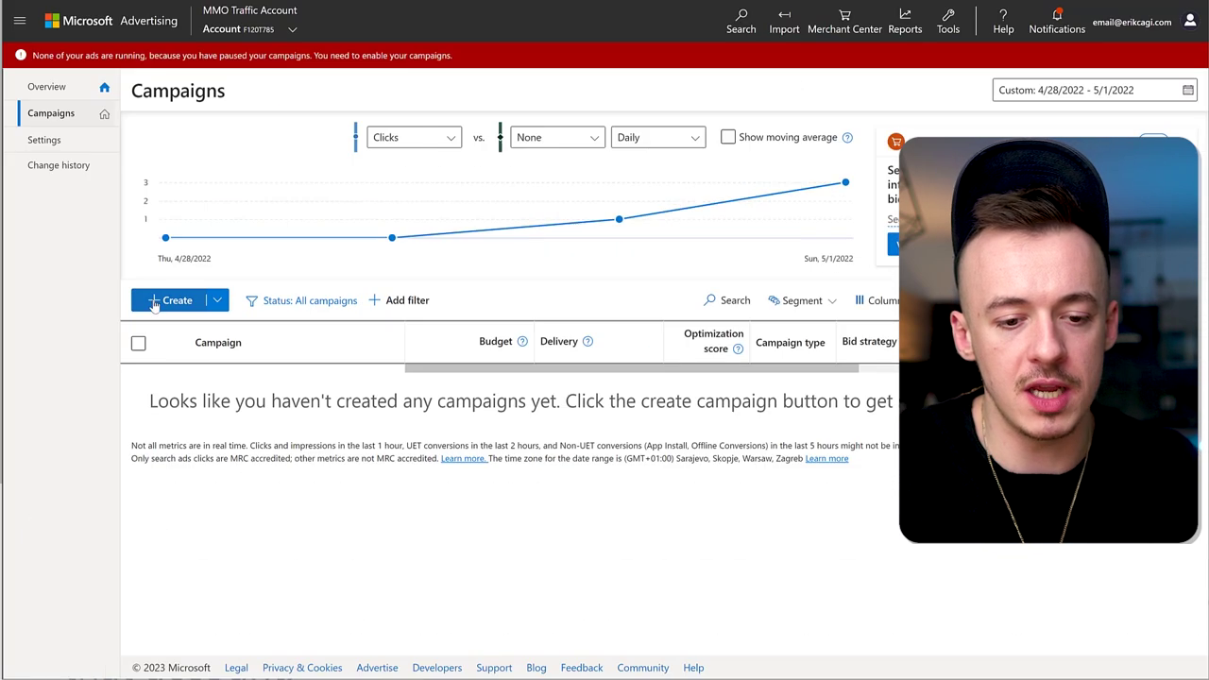
Step: Start creating a new campaign from the empty Campaigns page
click(158, 302)
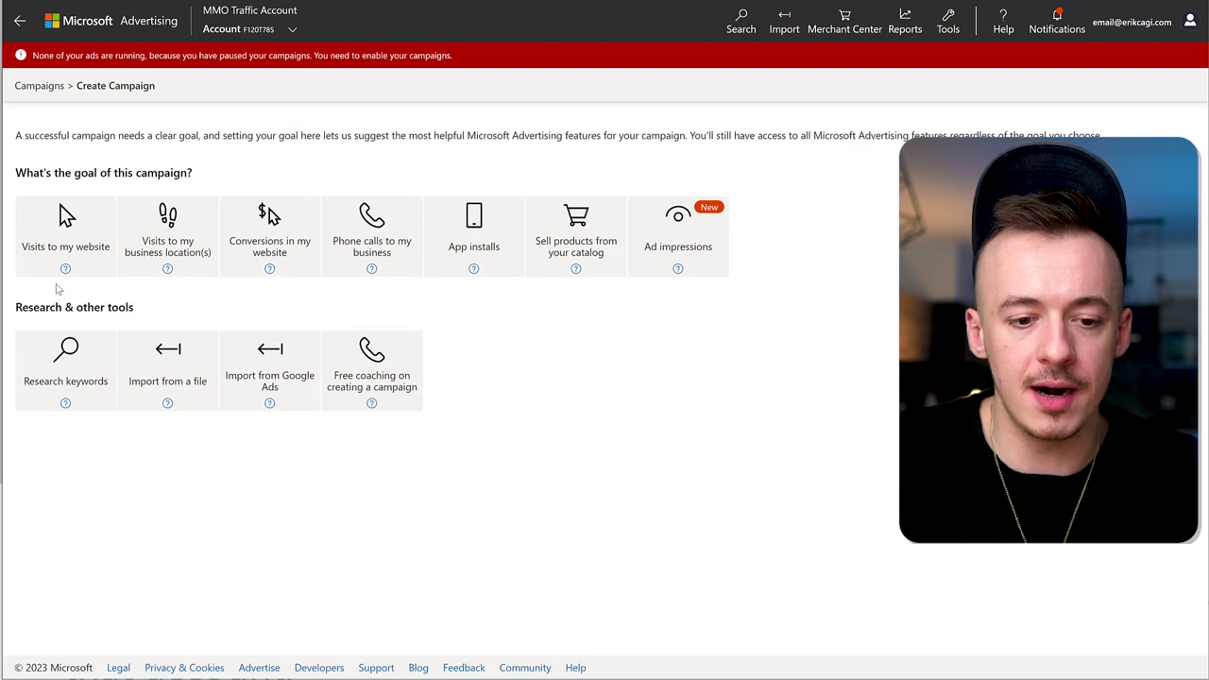
Step: Choose the Visits to my website goal with search ads and type 'Tes' in campaign settings
click(57, 224)
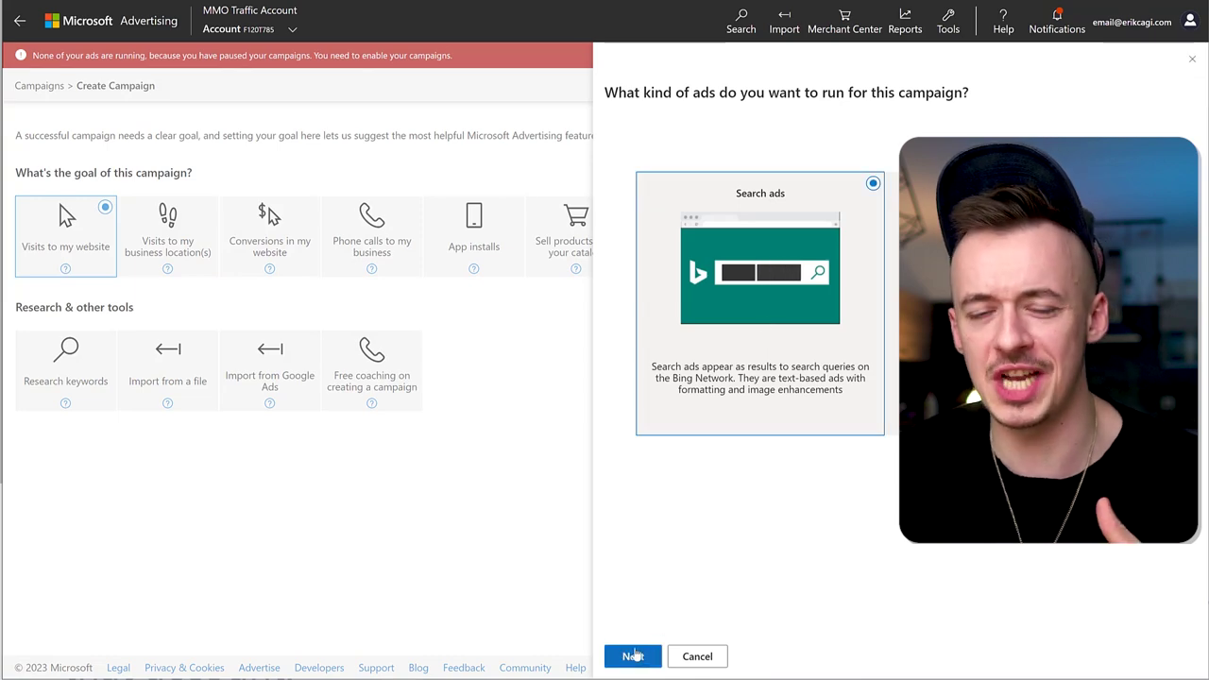
click(633, 657)
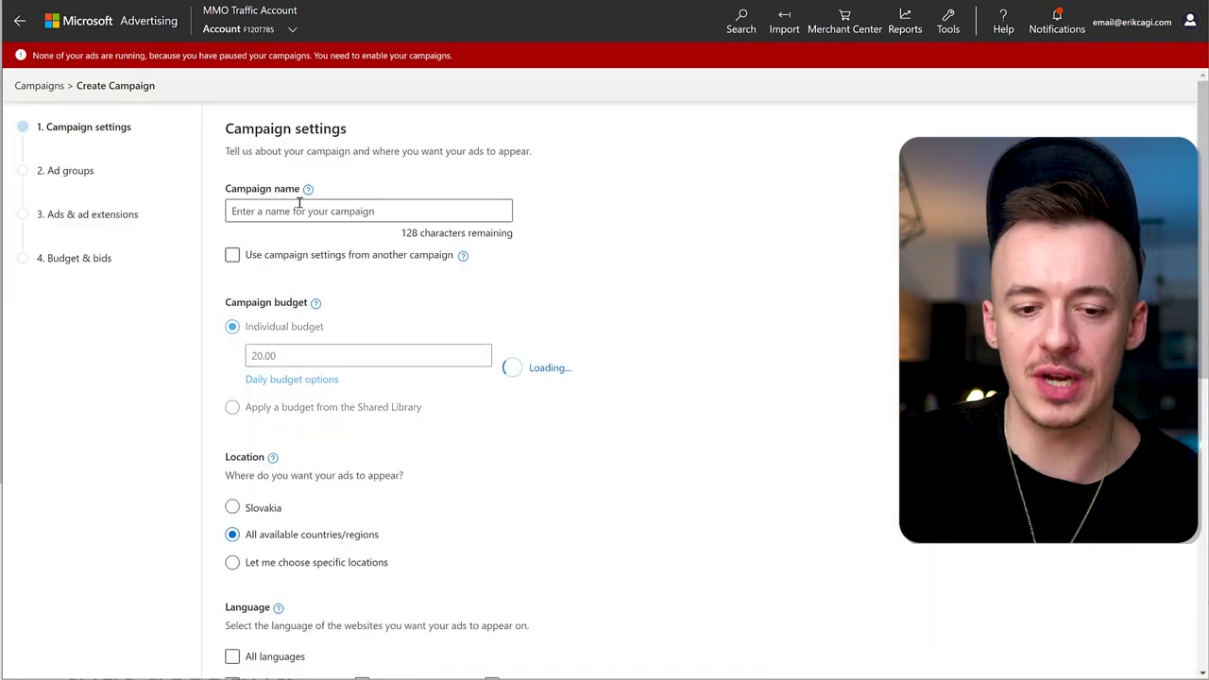
text(Testing campaign)
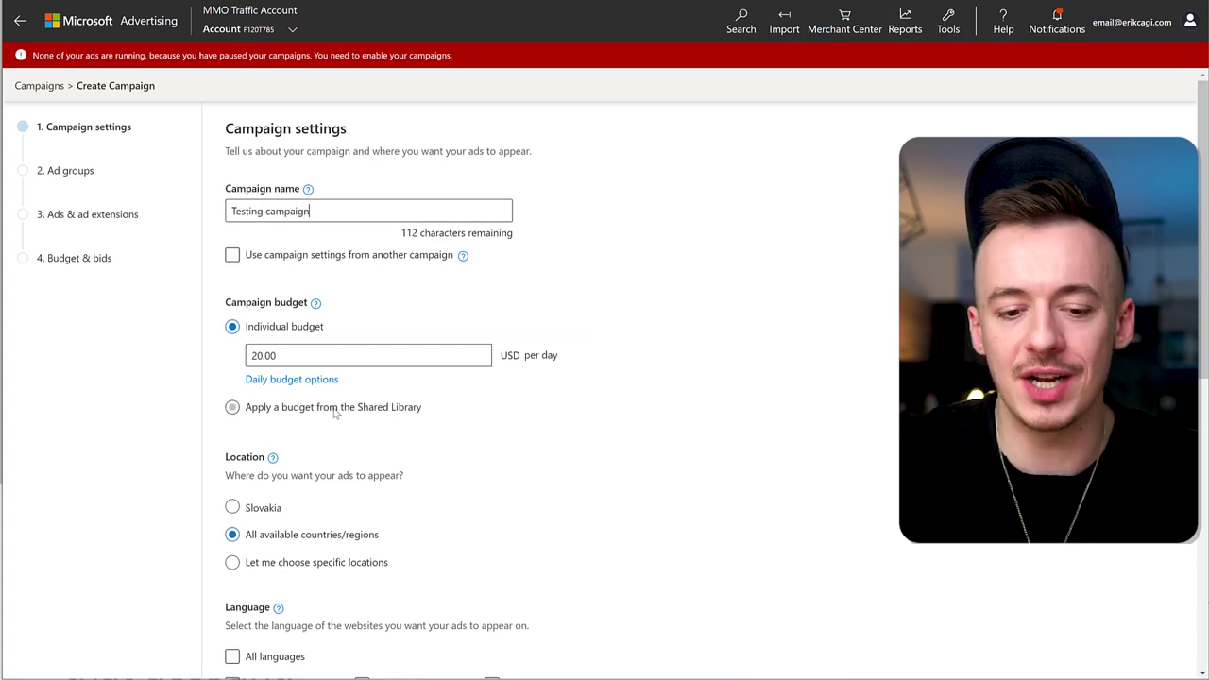
scroll(334, 413, down, 1)
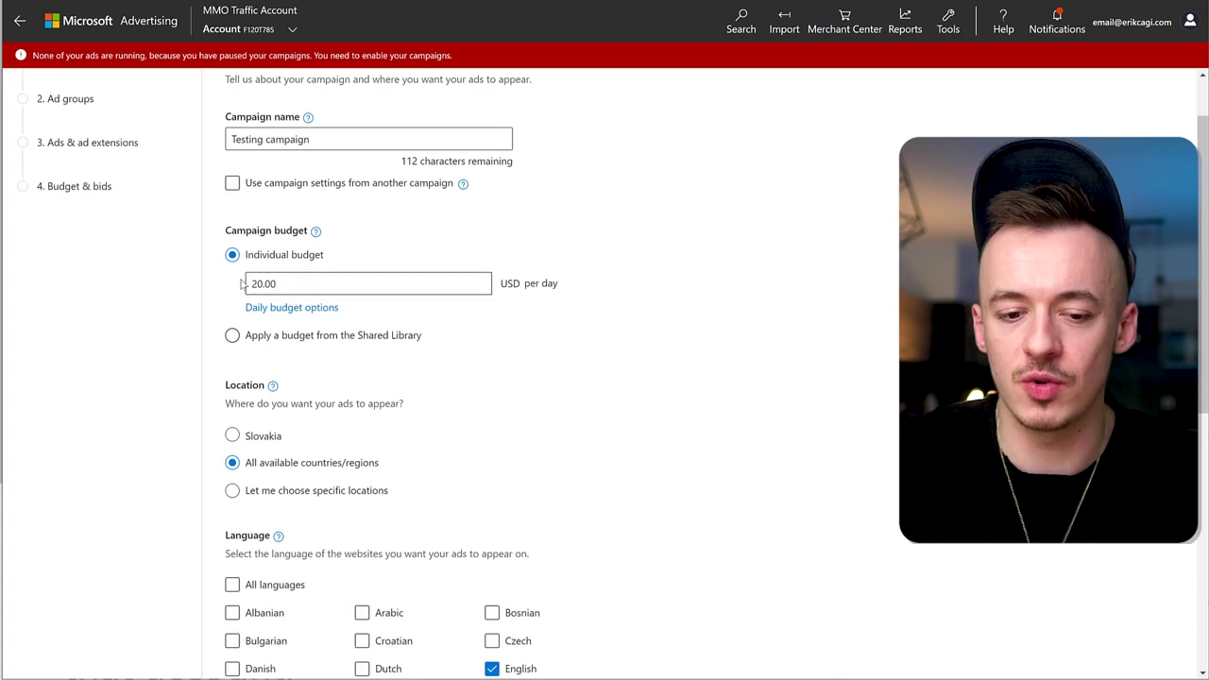
scroll(306, 285, down, 2)
Step: Target only people in the United States, save settings, and mark the website as not ready
click(270, 349)
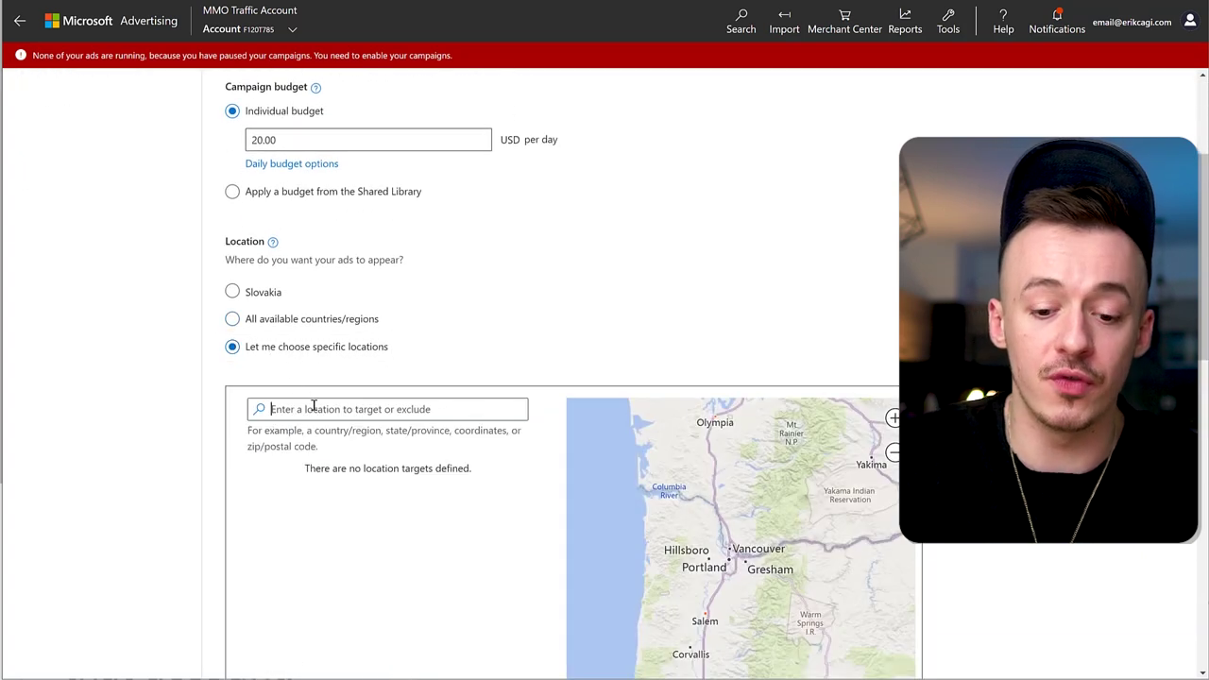
click(313, 406)
text(united states)
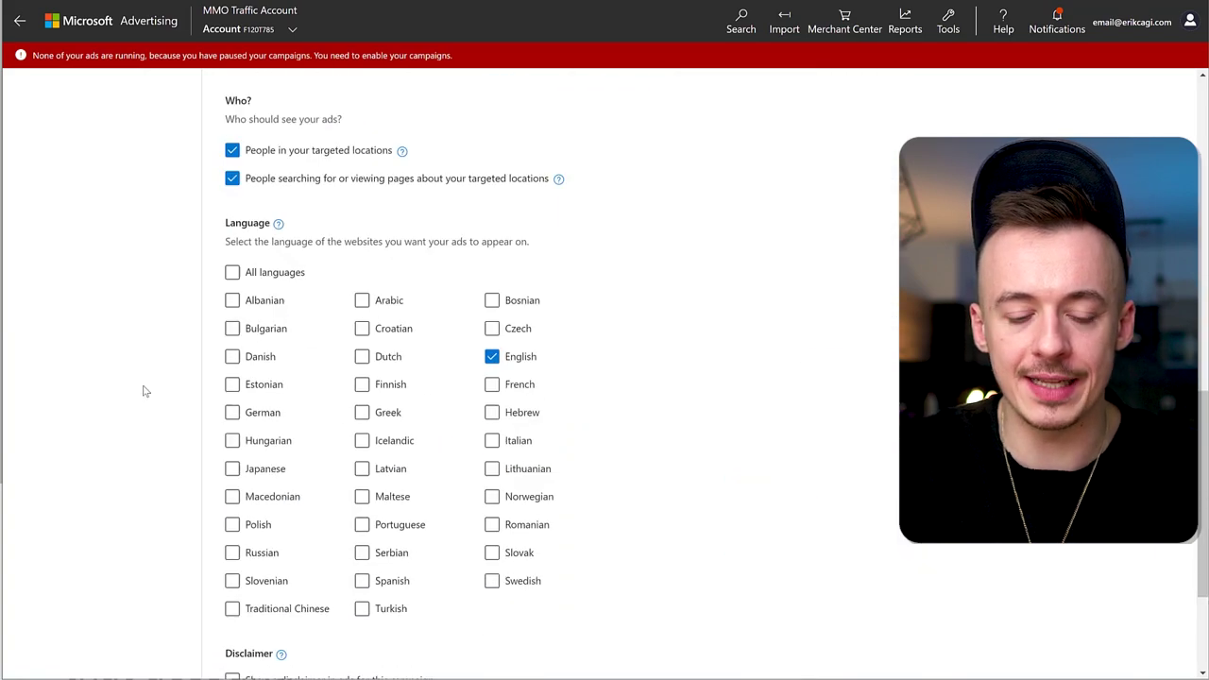
scroll(251, 165, down, 1)
scroll(247, 165, up, 2)
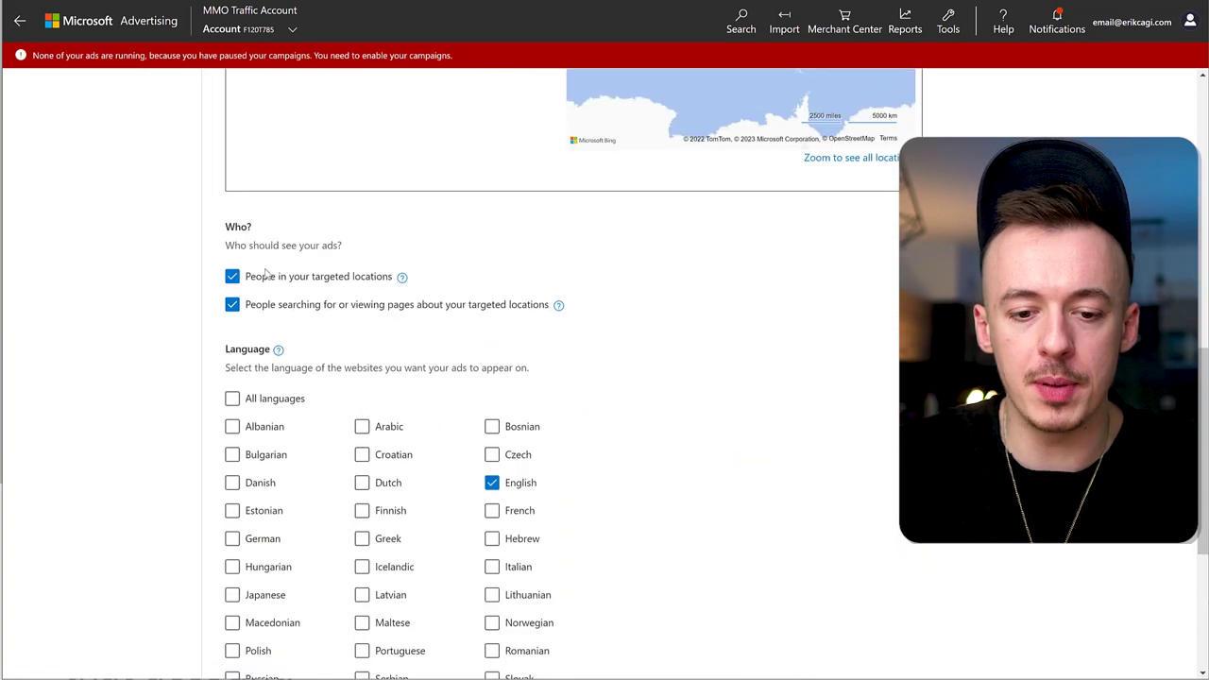
click(245, 326)
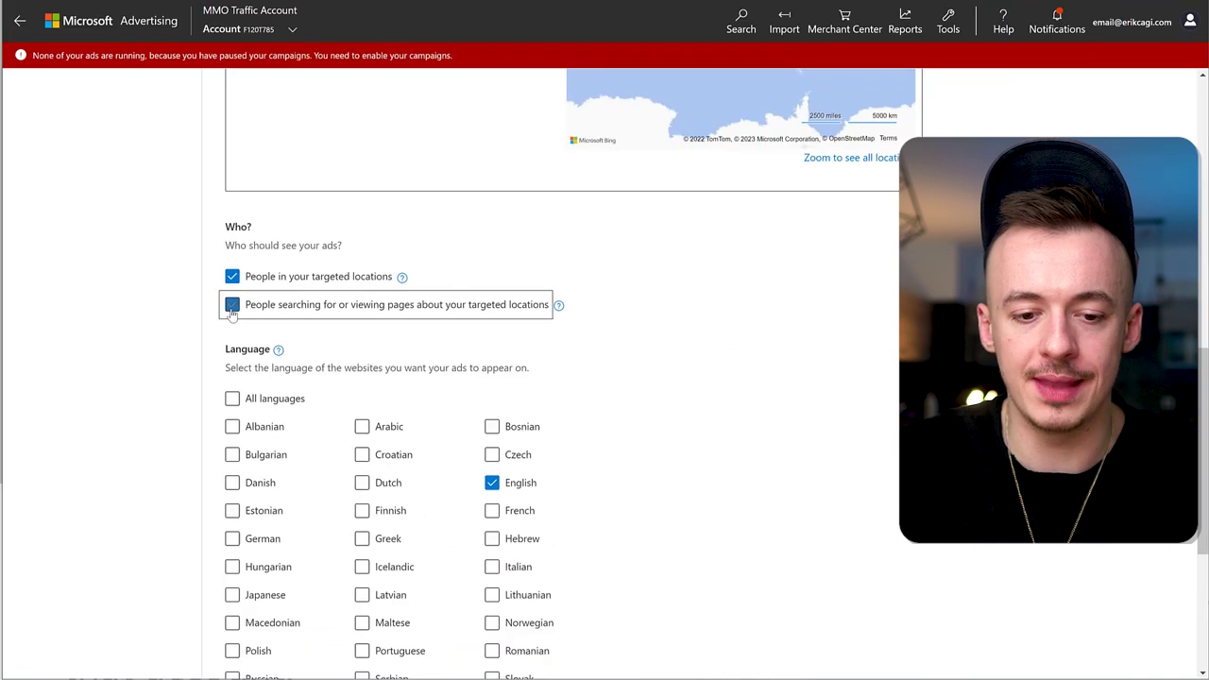
scroll(142, 401, down, 4)
click(282, 634)
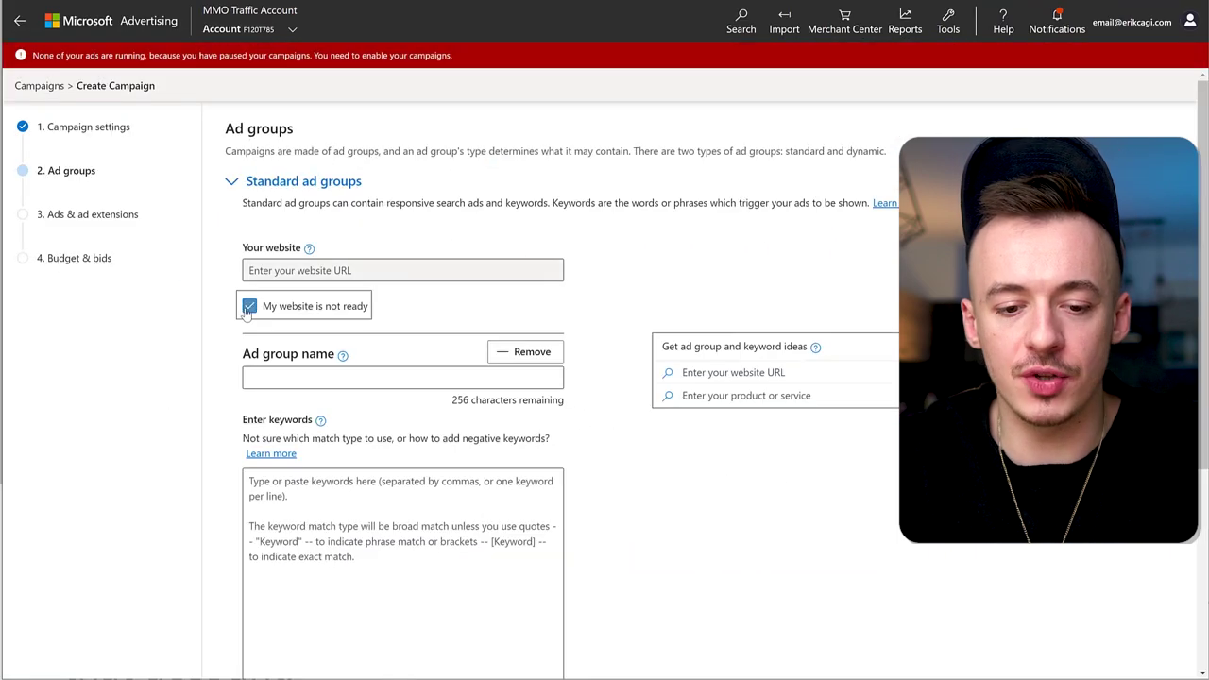
click(360, 381)
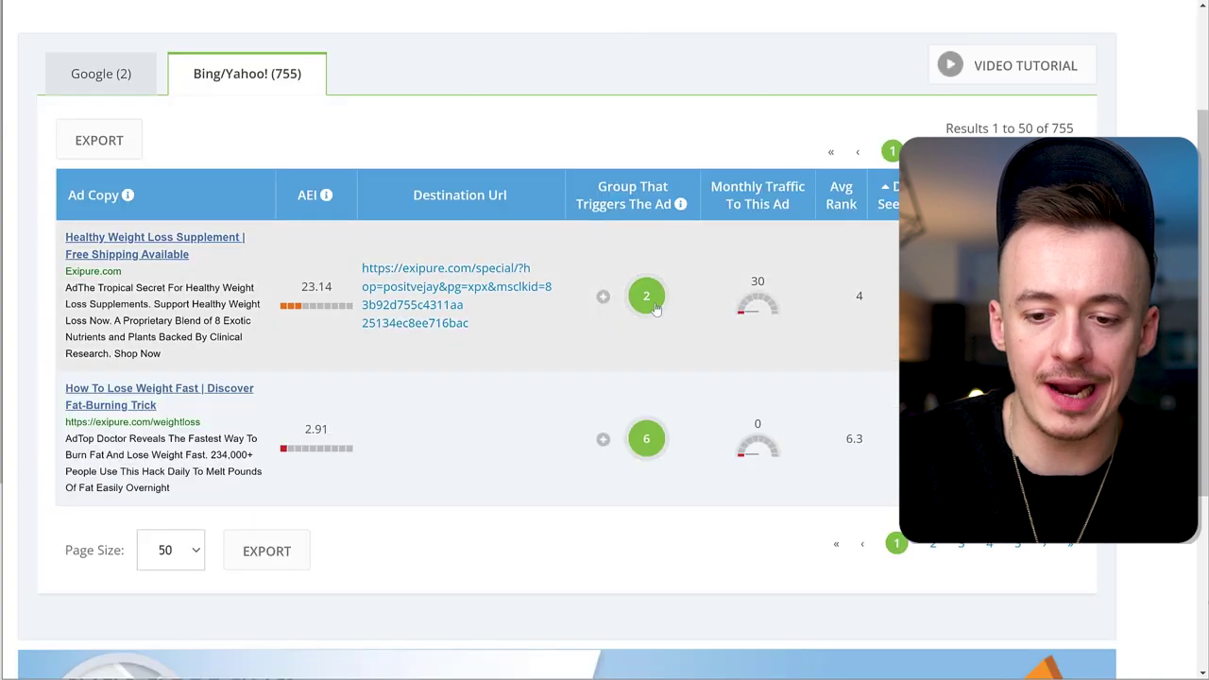
Step: Show the two keywords triggering Exipure's top Bing ad and select appetite suppressant supplement
click(648, 298)
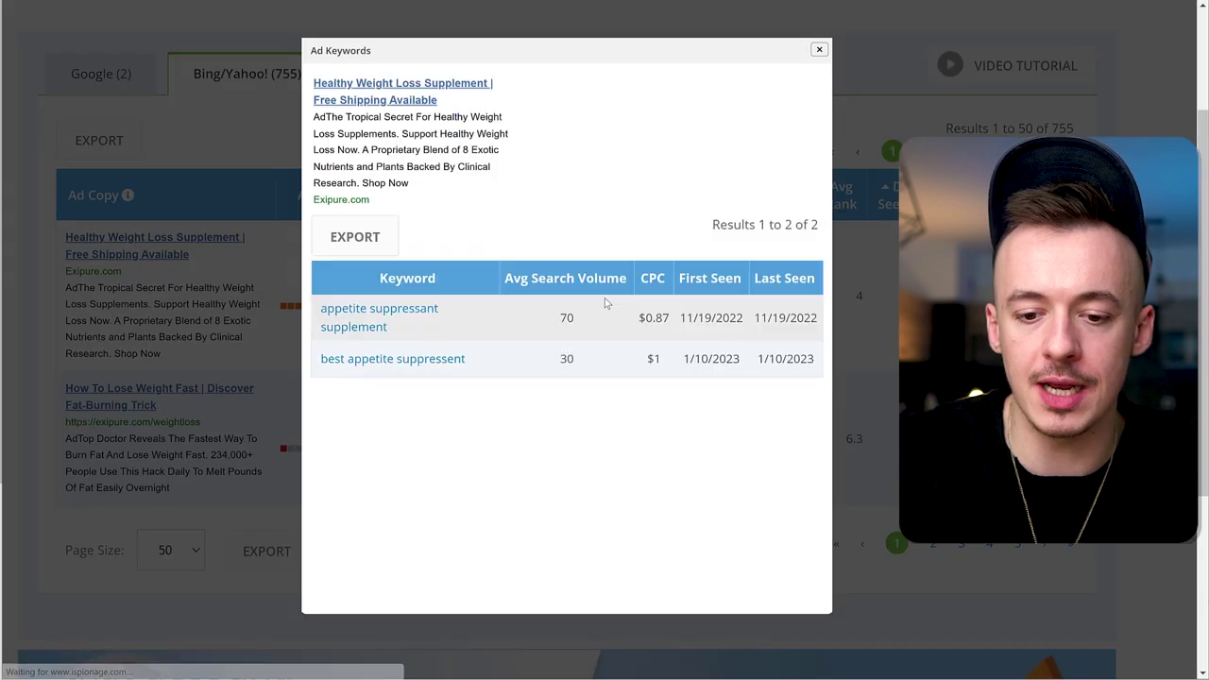
drag(365, 322, 324, 305)
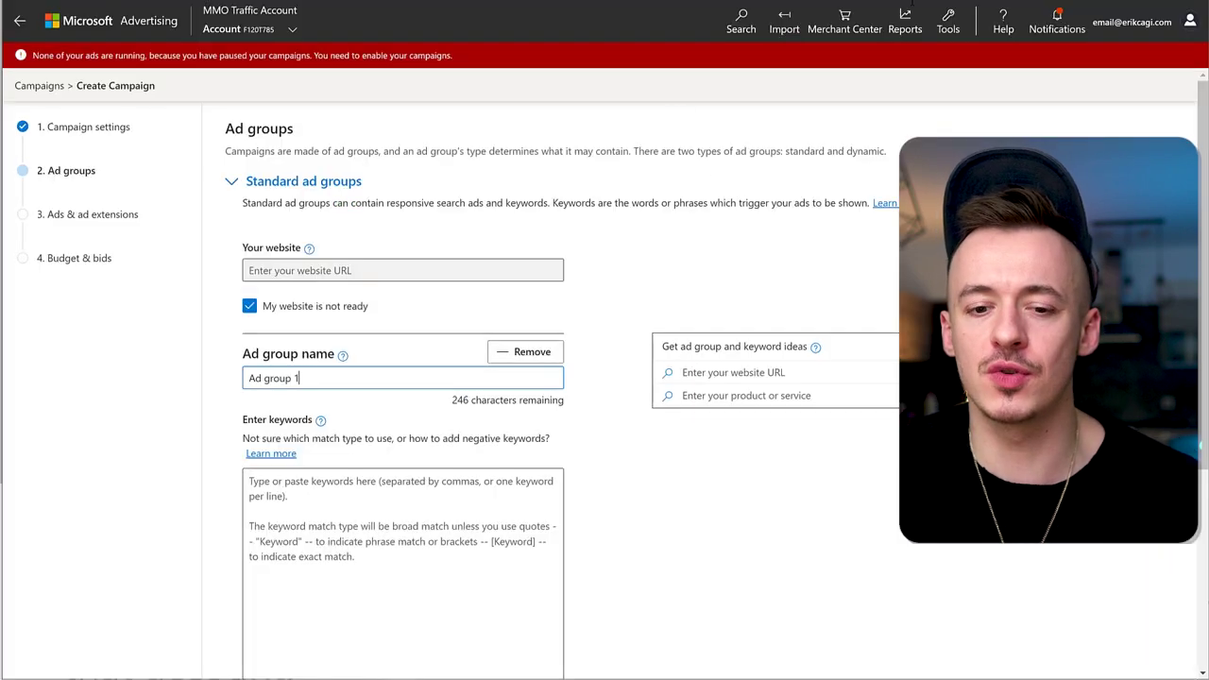
Step: Add the keywords appetite suppressant supplement and best appetite suppressent to Ad group 1
text(appetite suppressant supplement)
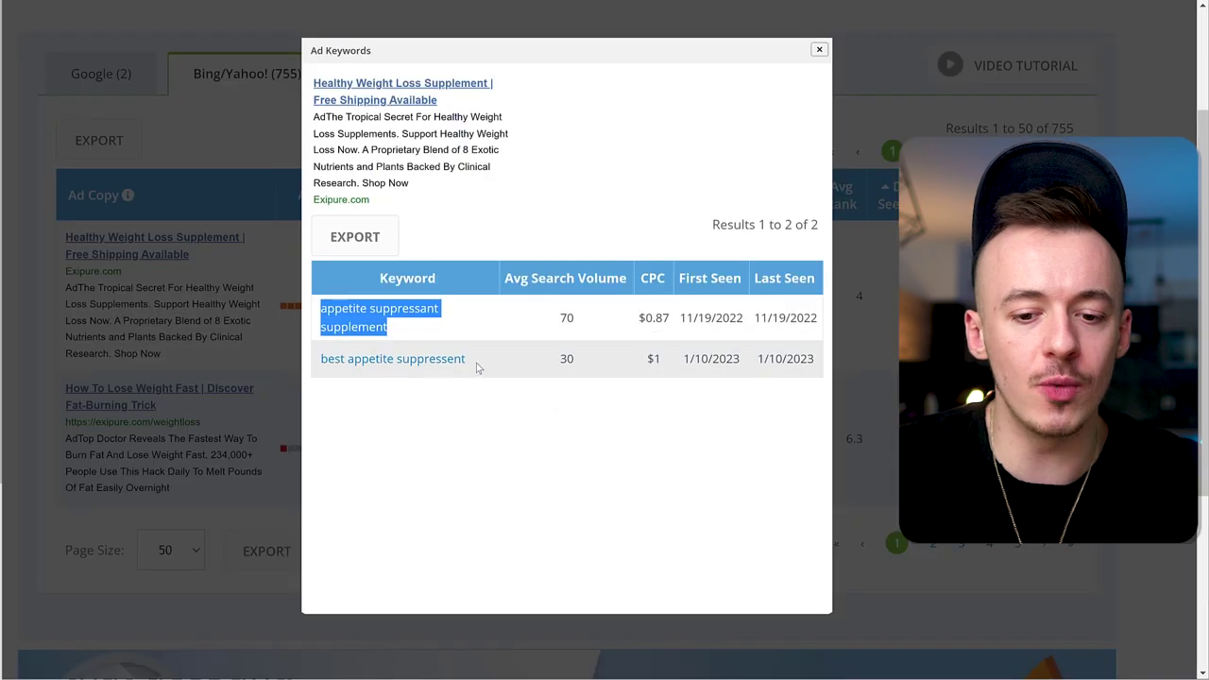
drag(470, 361, 321, 359)
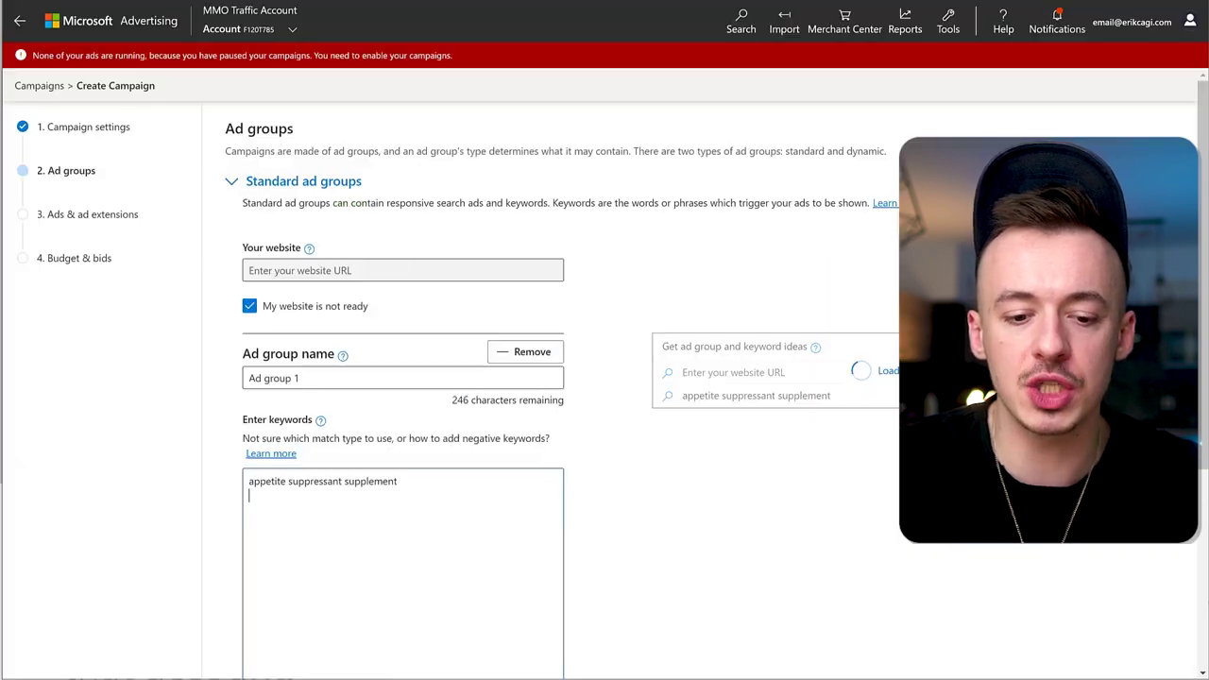
text(best appetite suppressent)
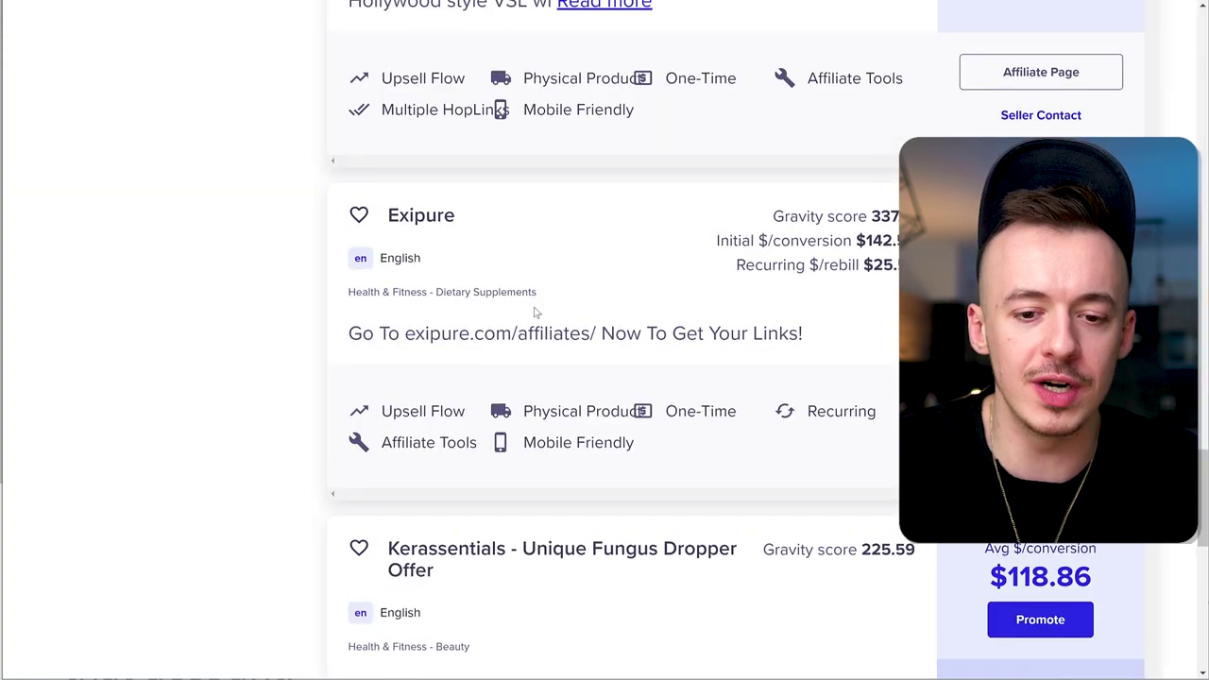
scroll(532, 306, down, 10)
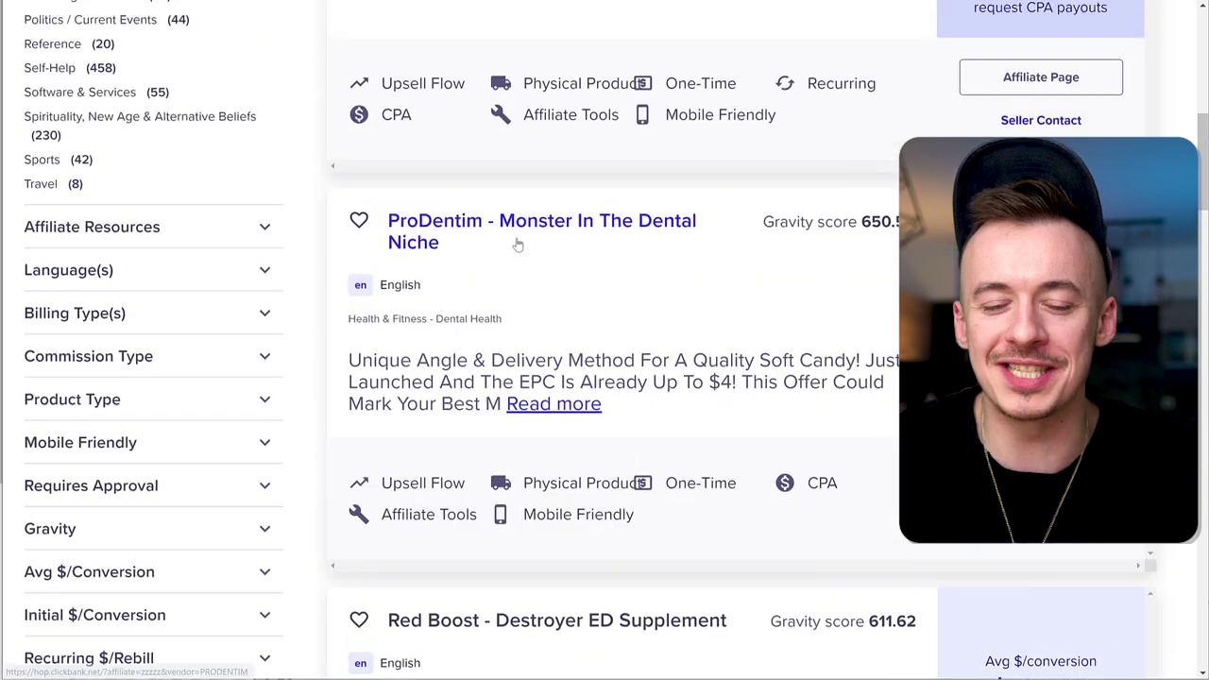
scroll(491, 262, down, 5)
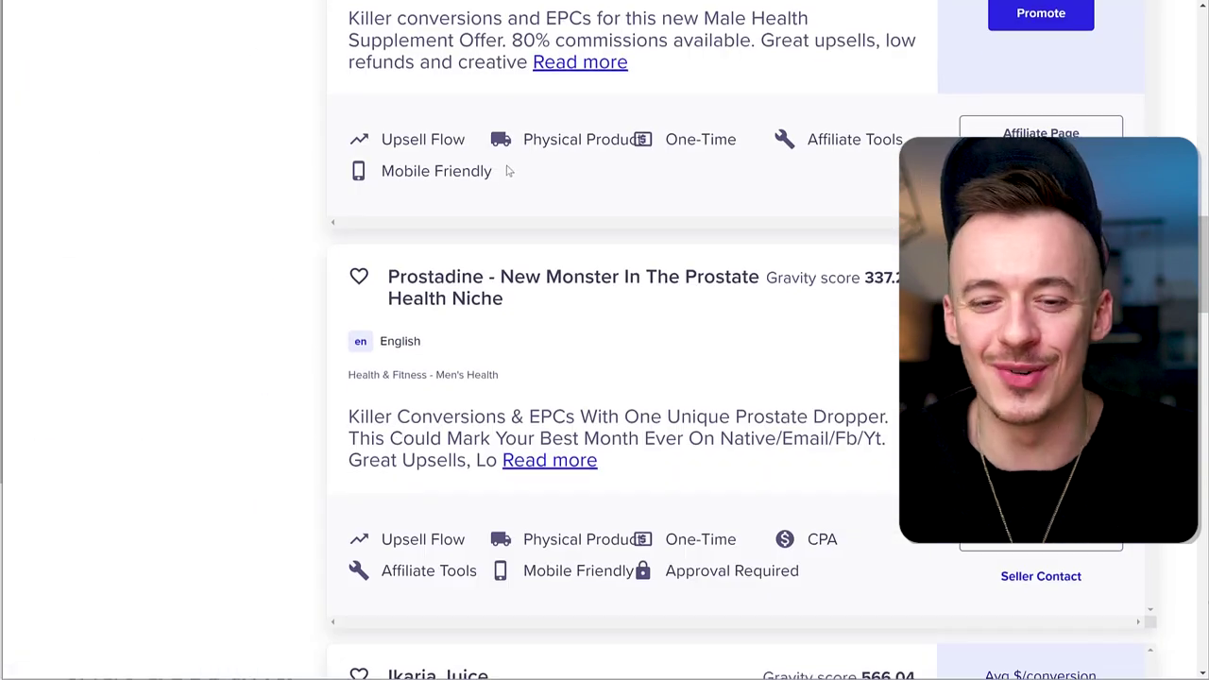
scroll(508, 169, down, 15)
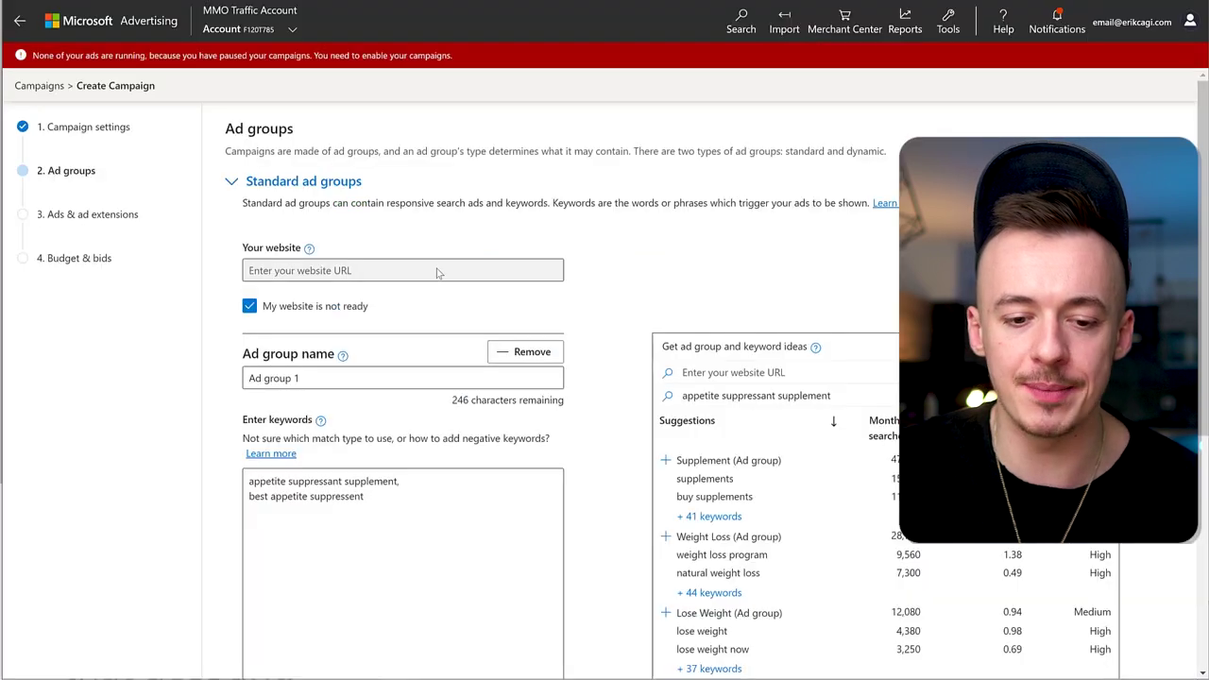
scroll(425, 293, down, 2)
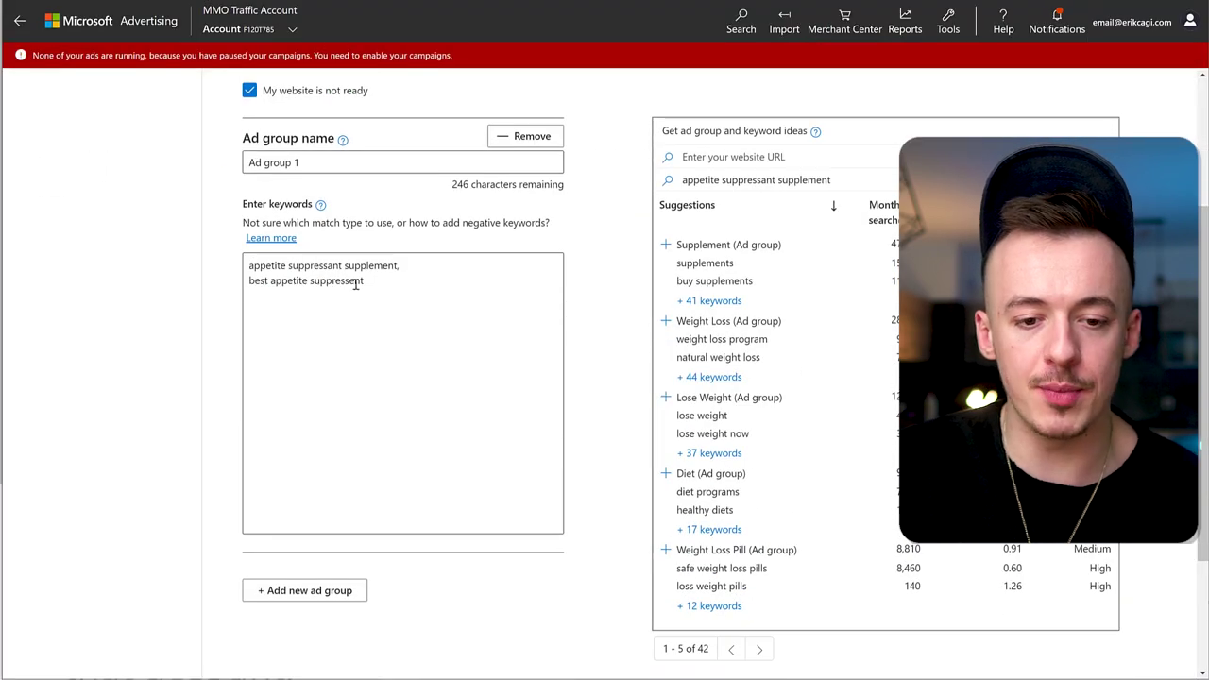
scroll(437, 284, down, 2)
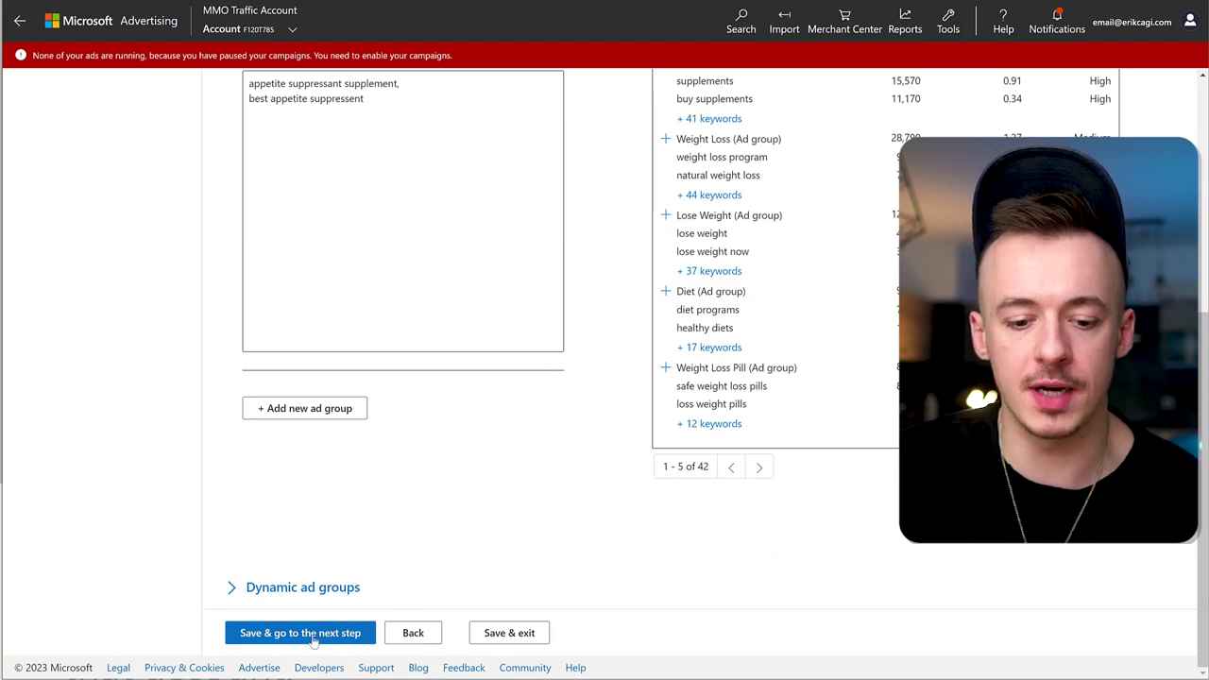
Step: Save Ad group 1, start a new ad with headlines 'Healthy Weight Loss Supplement' and 'Free Shipping Available'
click(284, 641)
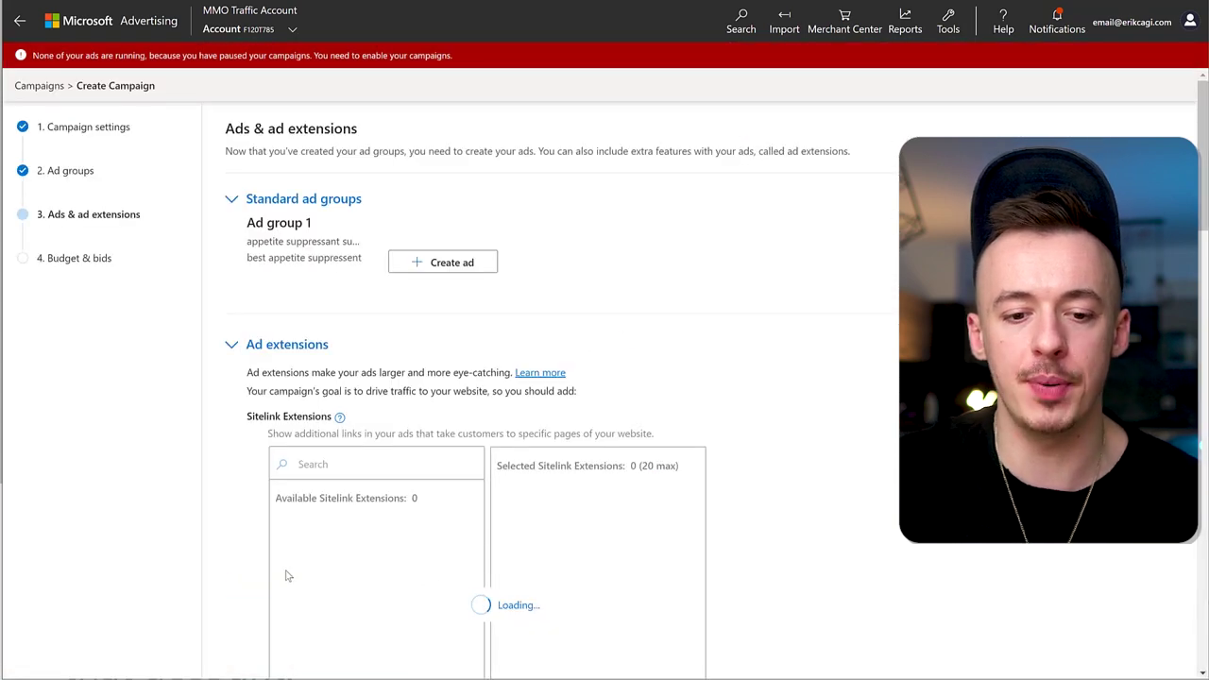
click(434, 263)
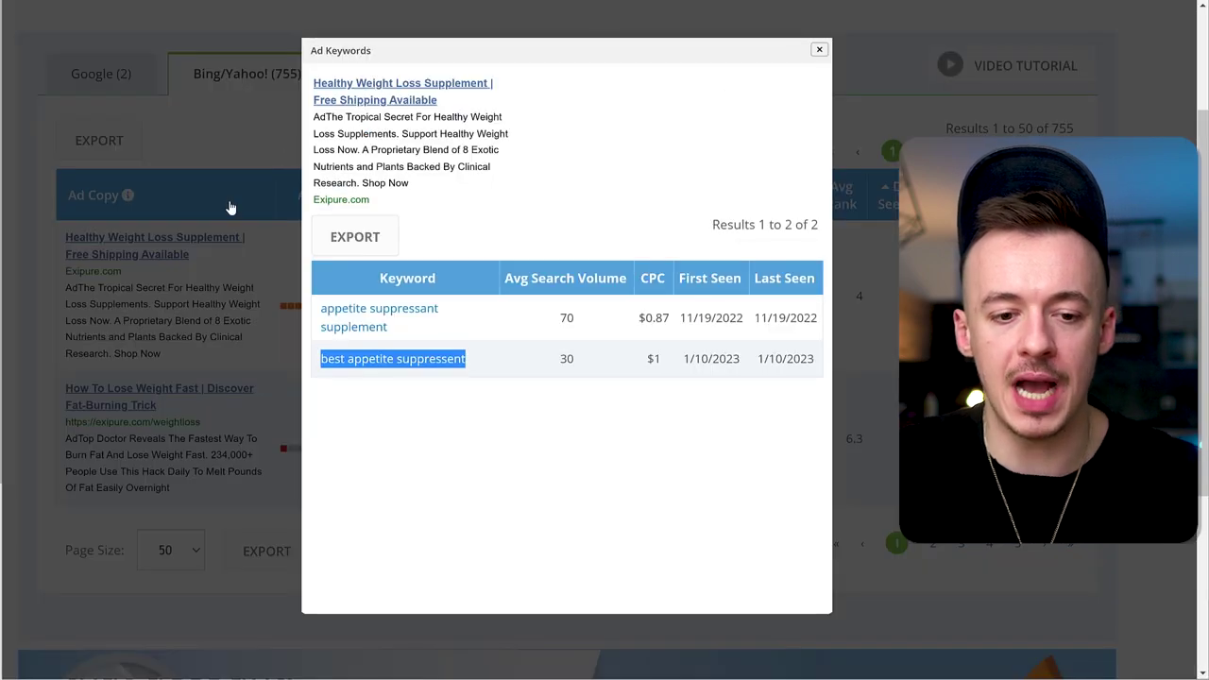
click(230, 205)
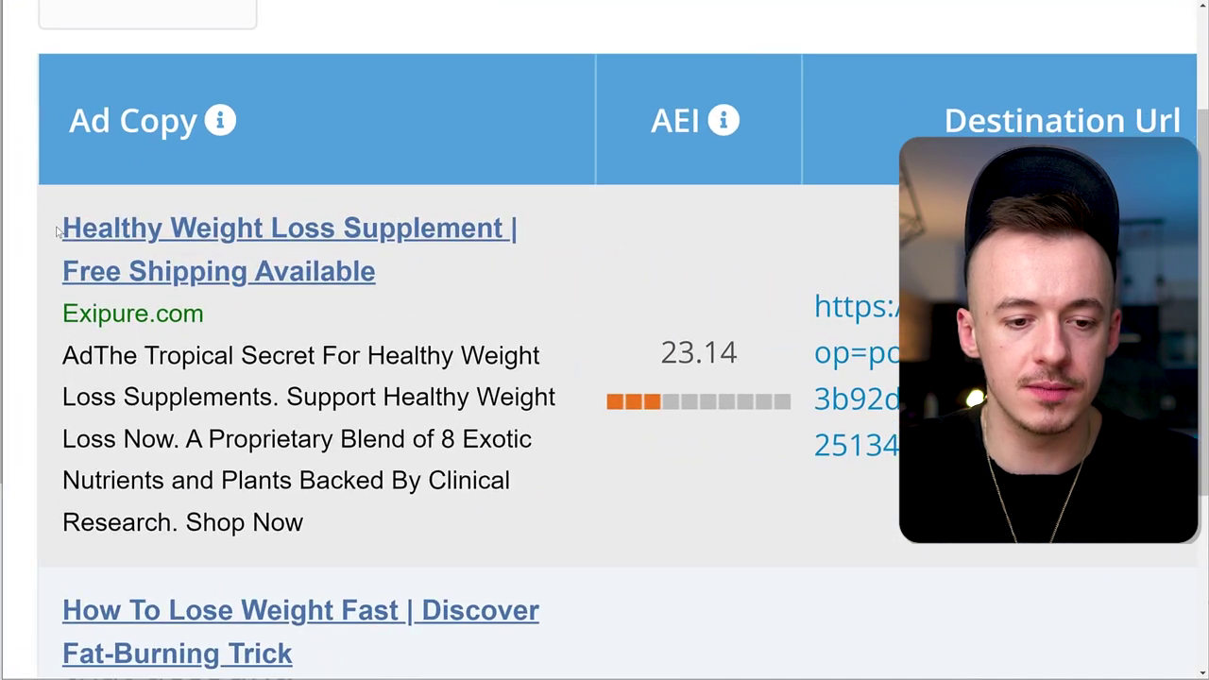
drag(64, 237, 238, 233)
key(ctrl+c)
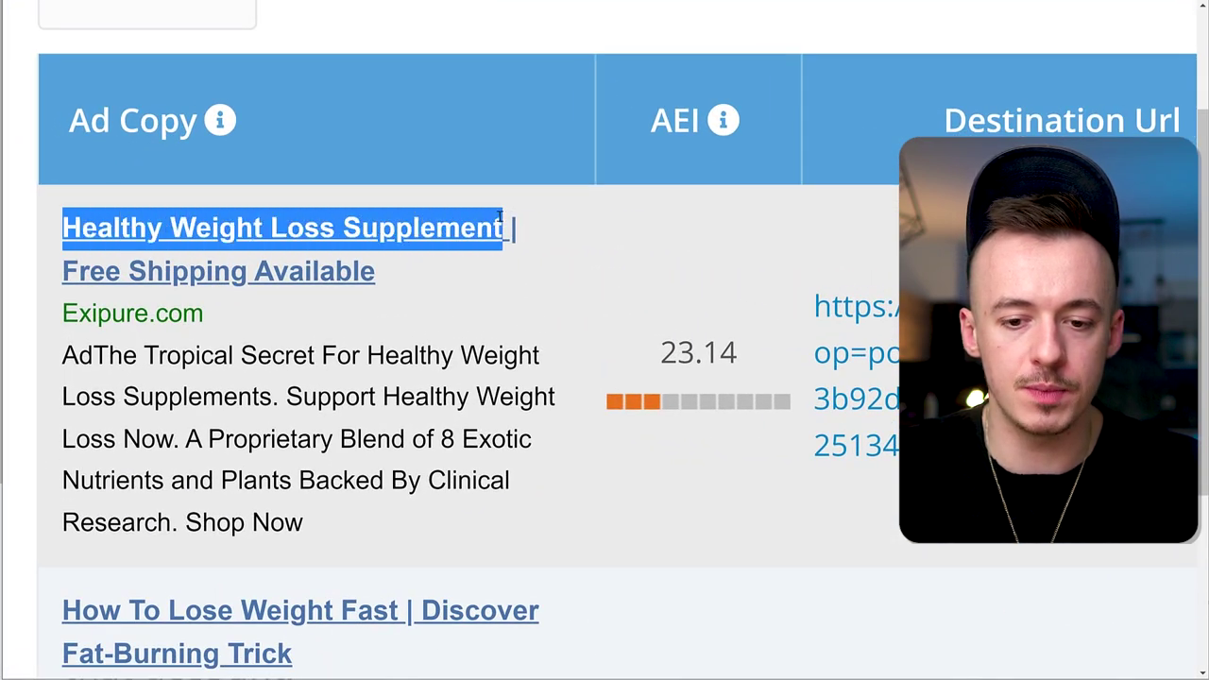
click(405, 331)
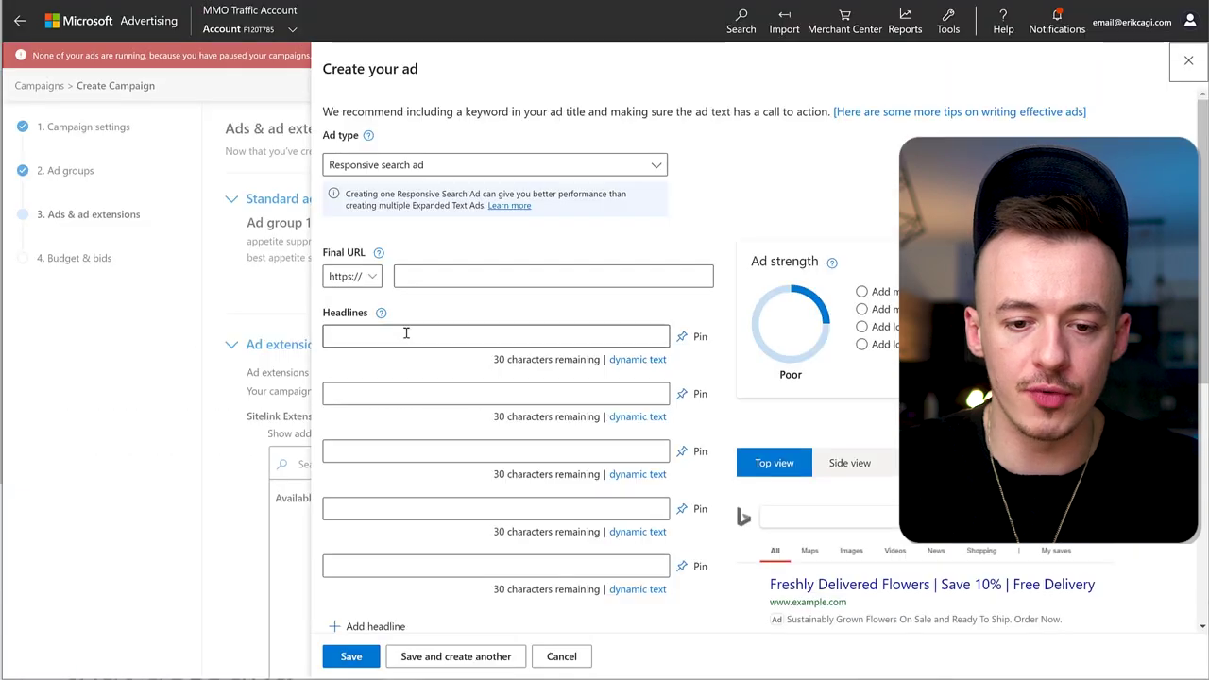
key(ctrl+v)
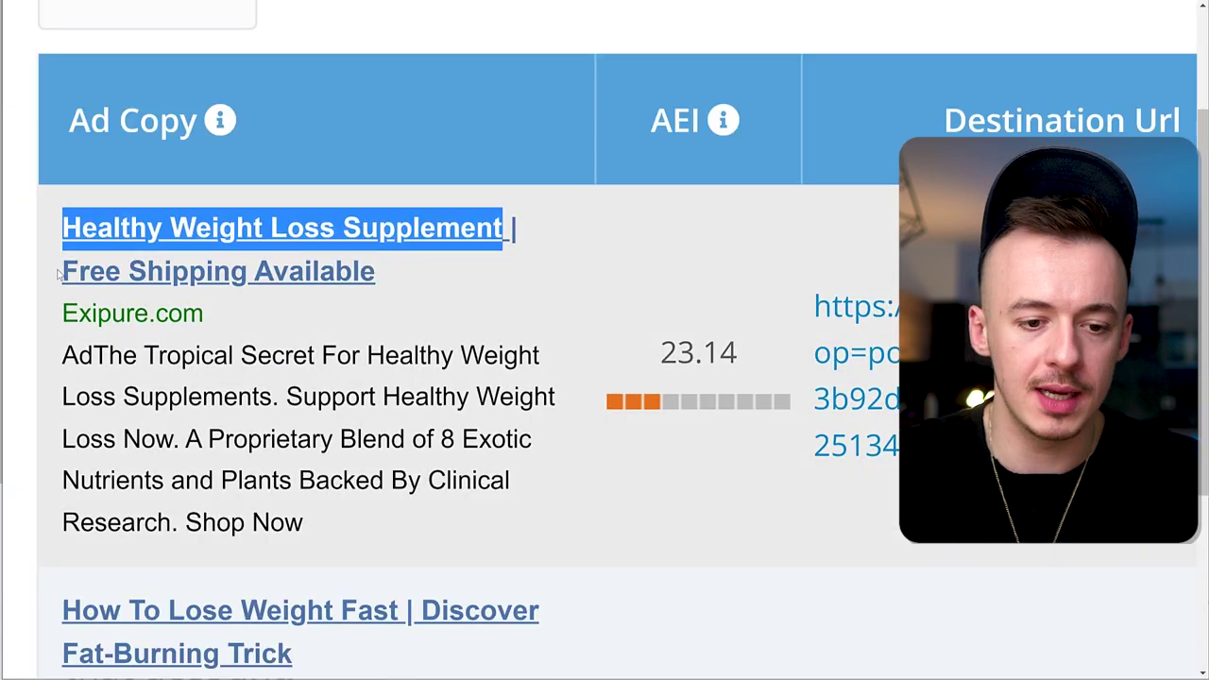
drag(63, 271, 412, 262)
key(ctrl+c)
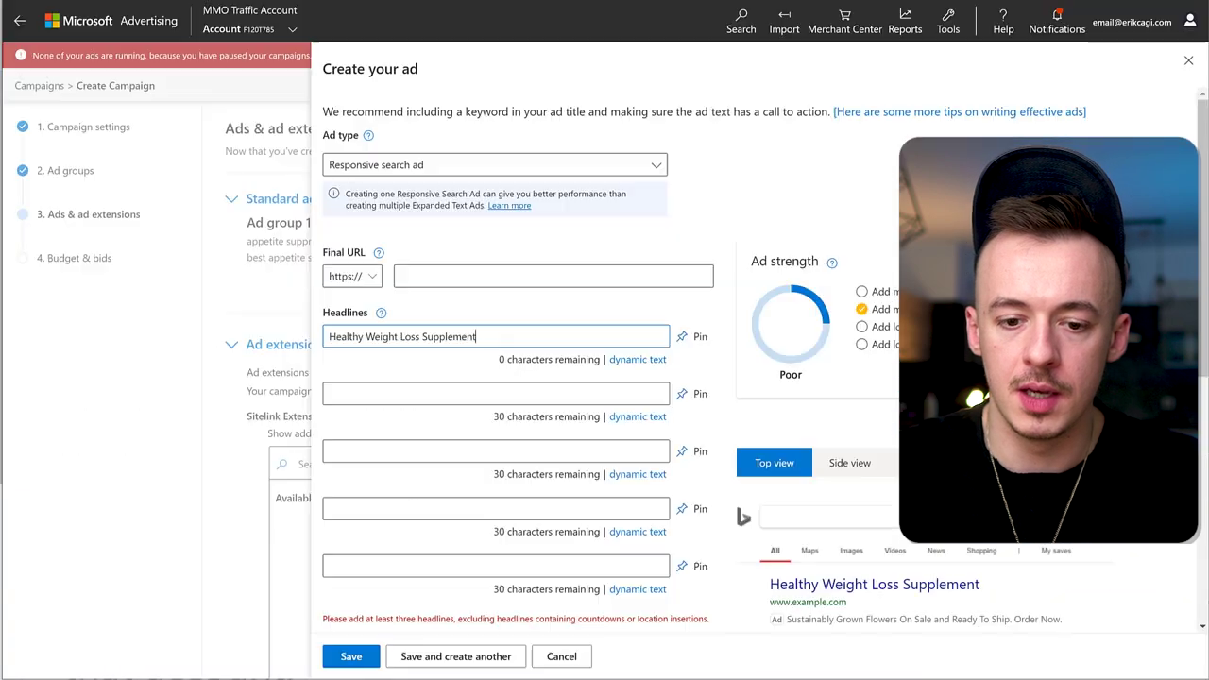
click(419, 393)
key(ctrl+v)
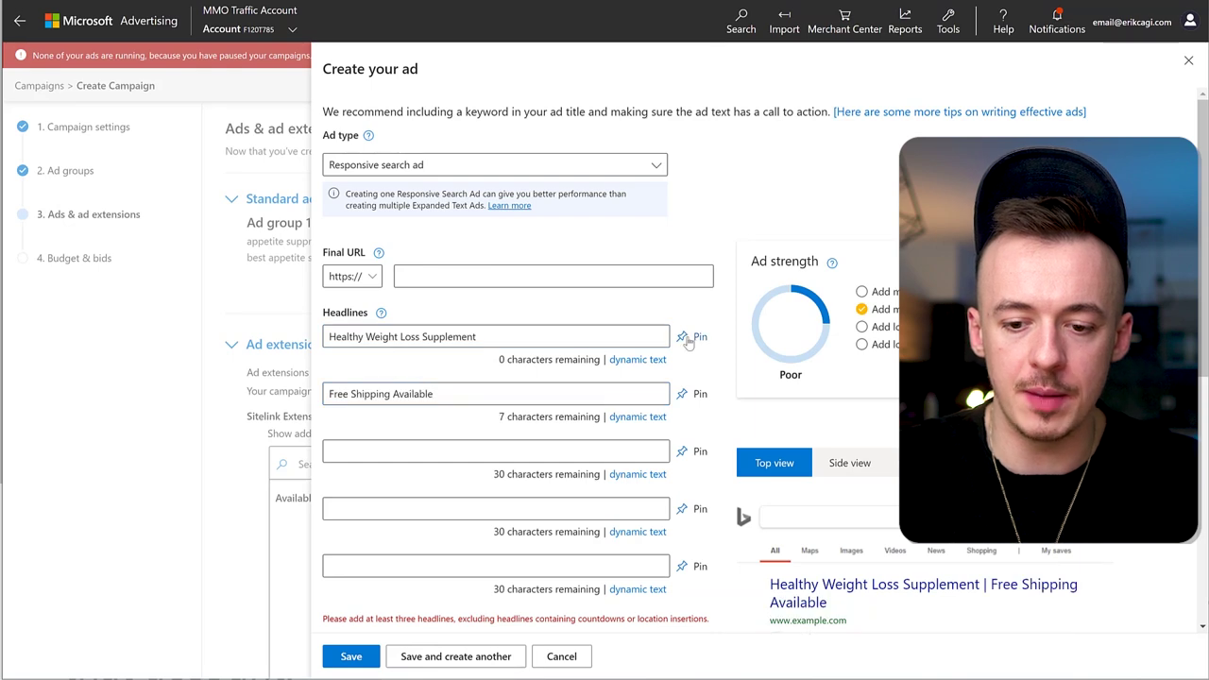
Step: Pin headline 1 to position 1 and headline 2 to position 2
click(689, 340)
click(751, 386)
click(696, 394)
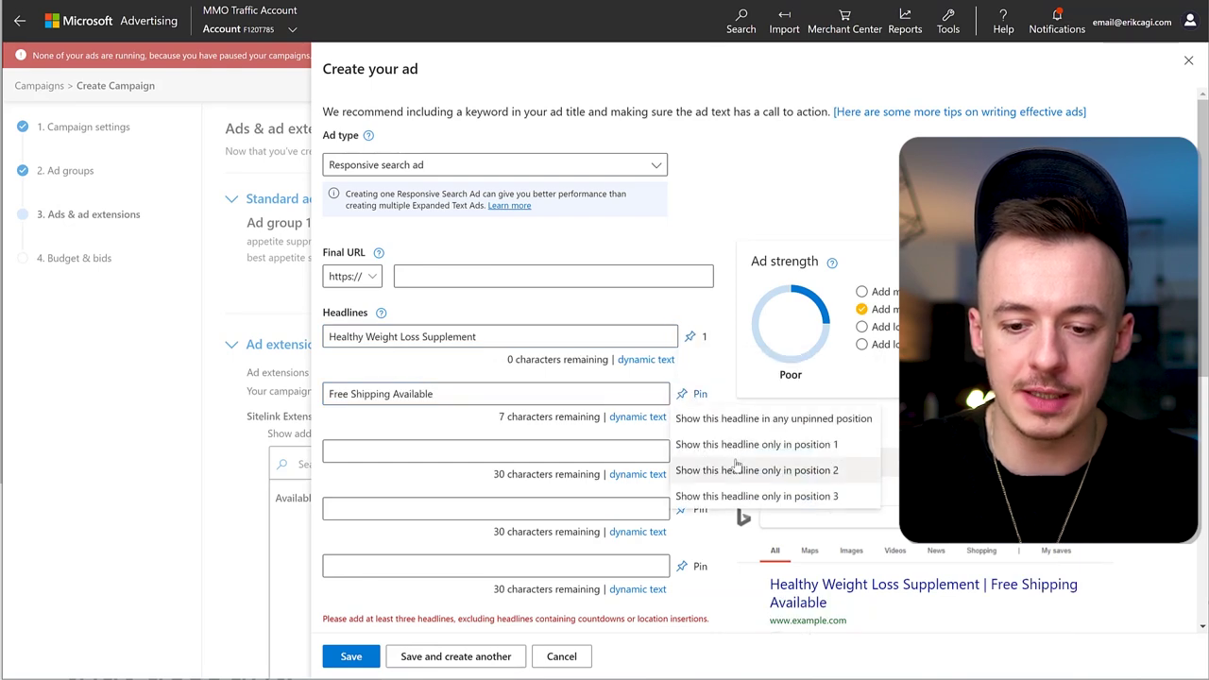
click(736, 470)
scroll(567, 473, down, 1)
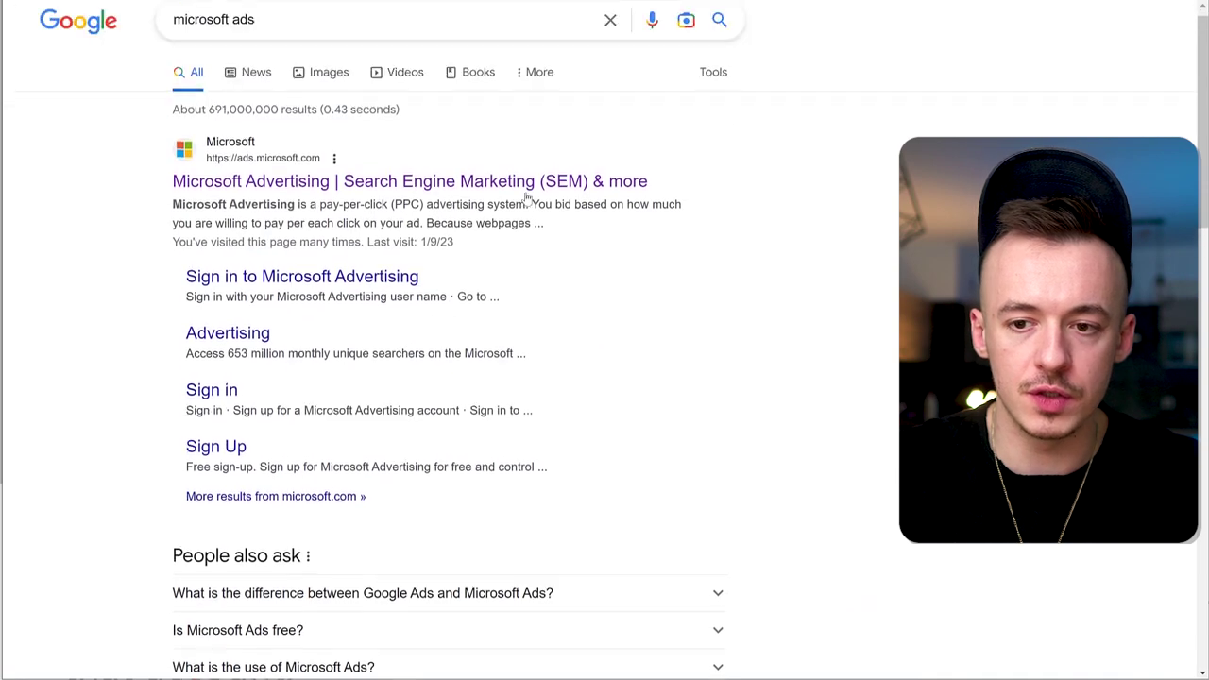
scroll(604, 340, up, 1)
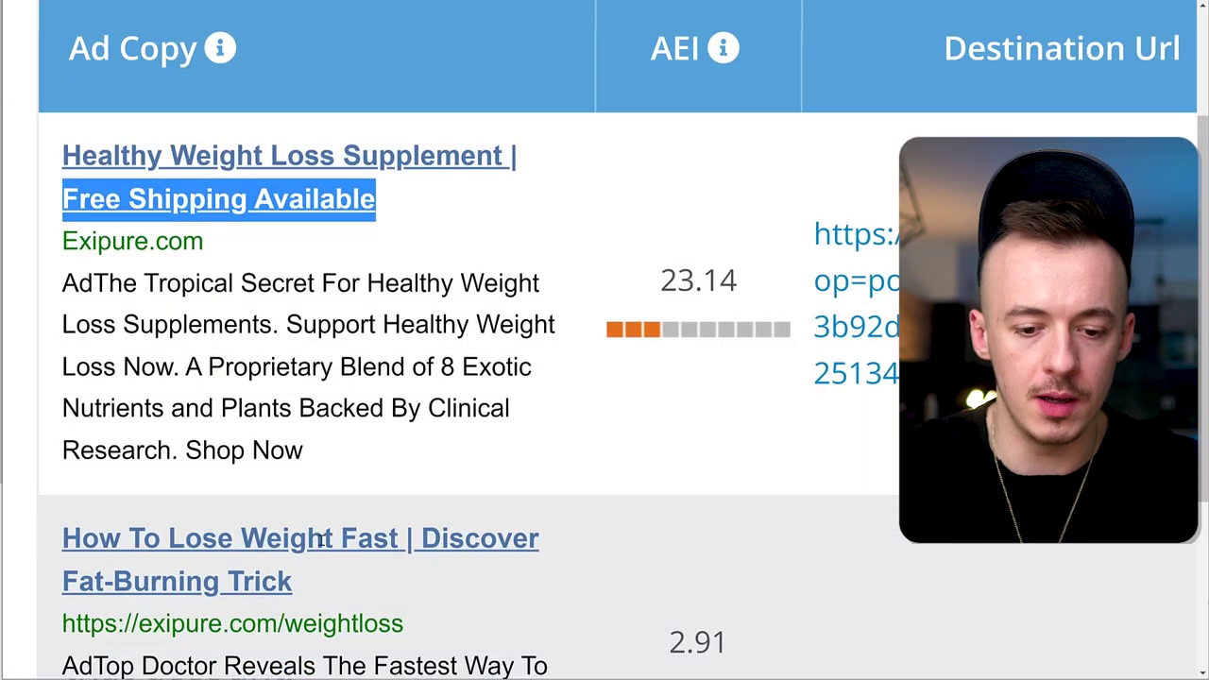
Step: Add headlines 'How To Lose Weight Fast' and 'Discover Fat-Burning Trick' copied from competitor ads
click(330, 539)
drag(62, 539, 400, 539)
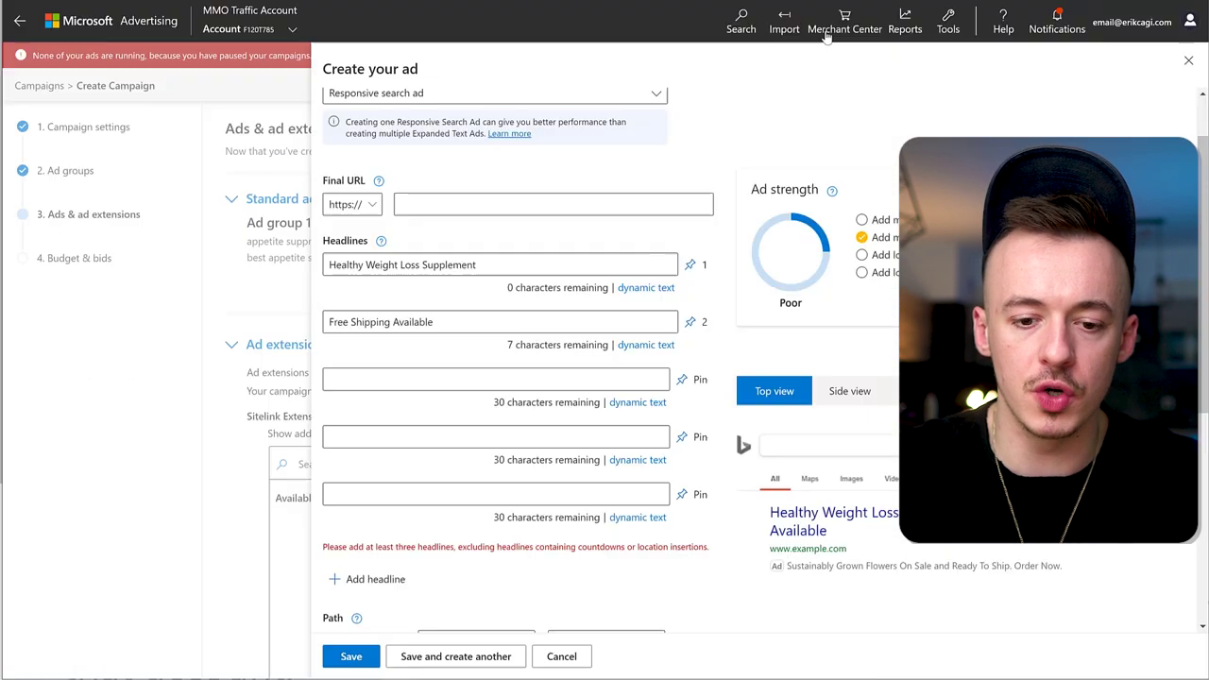
click(473, 379)
text(How To Lose Weight Fast)
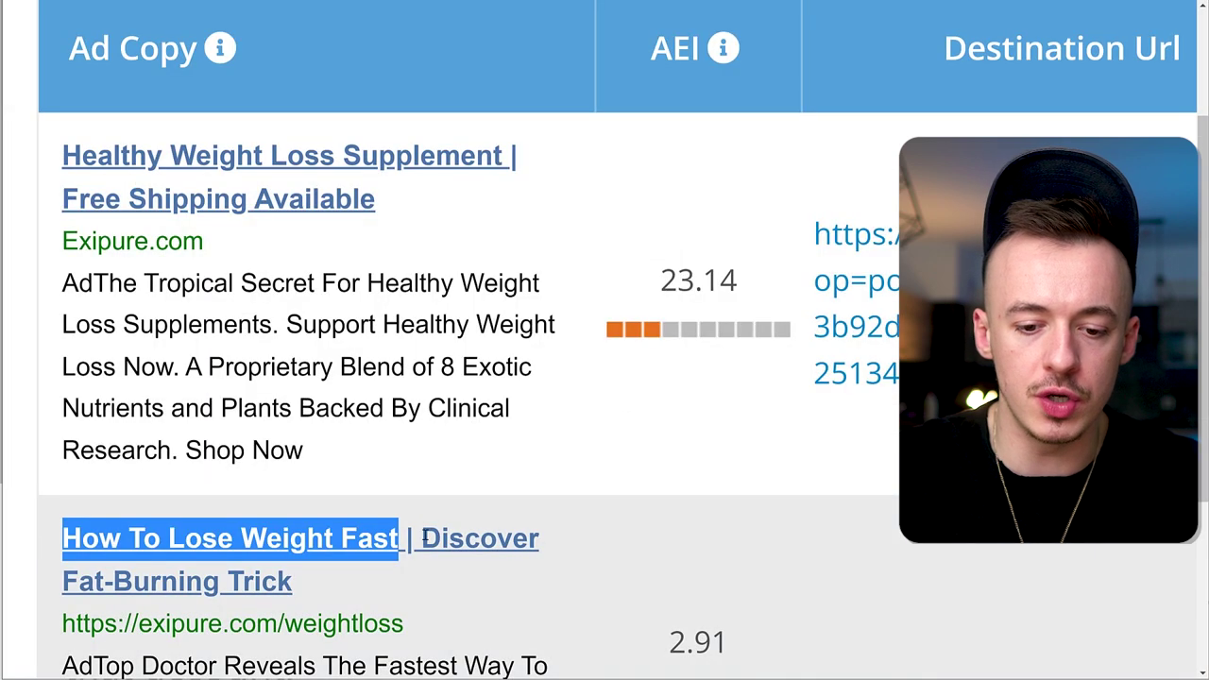
drag(423, 539, 465, 567)
key(ctrl+c)
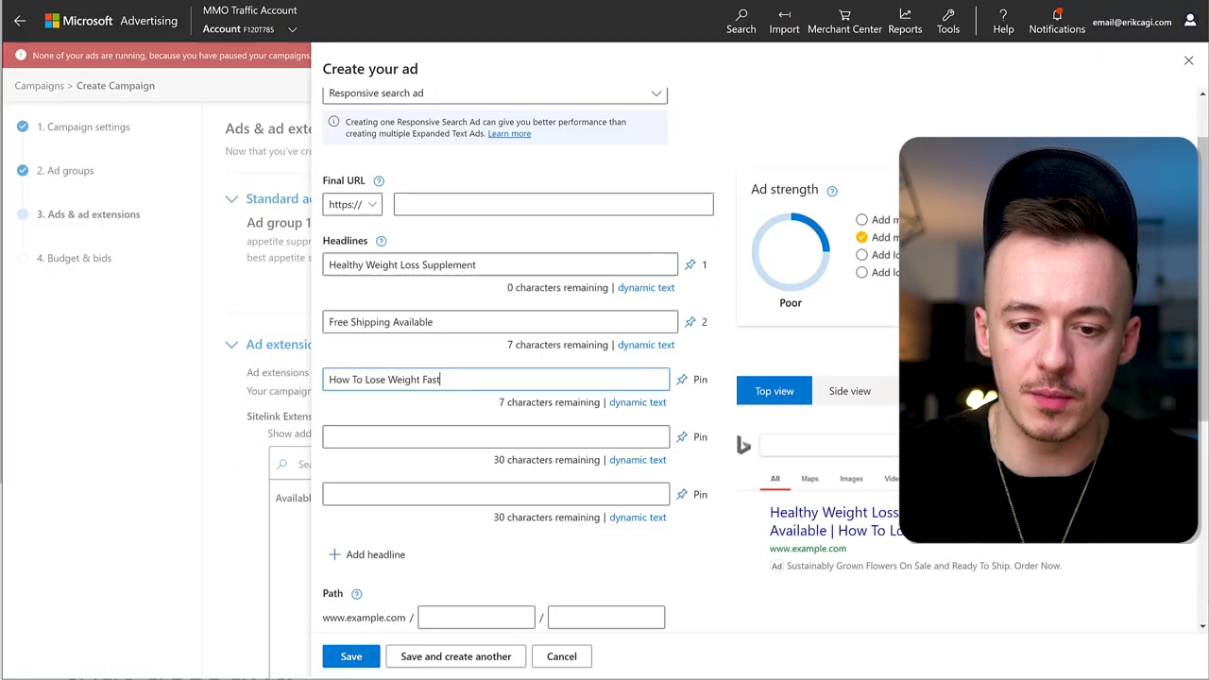
click(410, 440)
key(ctrl+v)
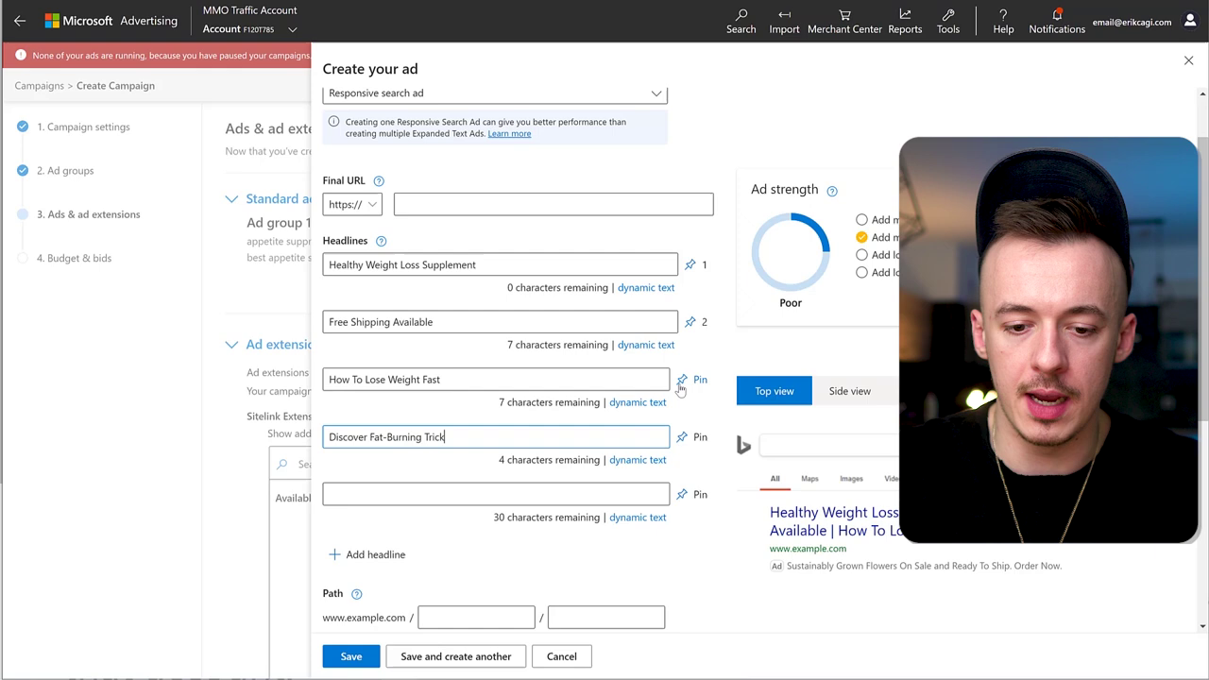
Step: Pin headline 3 to position 1, leave 'Discover Fat-Burning Trick' unpinned, and select the competitor's description
click(681, 382)
click(751, 430)
click(695, 437)
click(735, 488)
scroll(697, 492, down, 2)
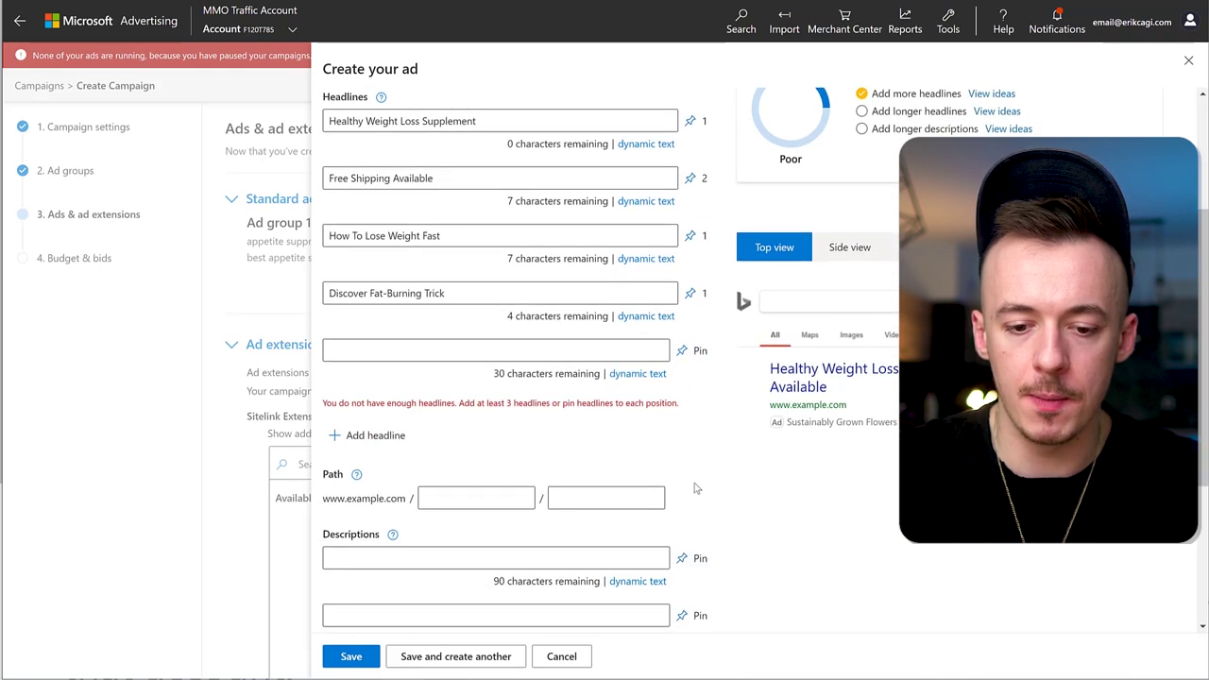
click(693, 298)
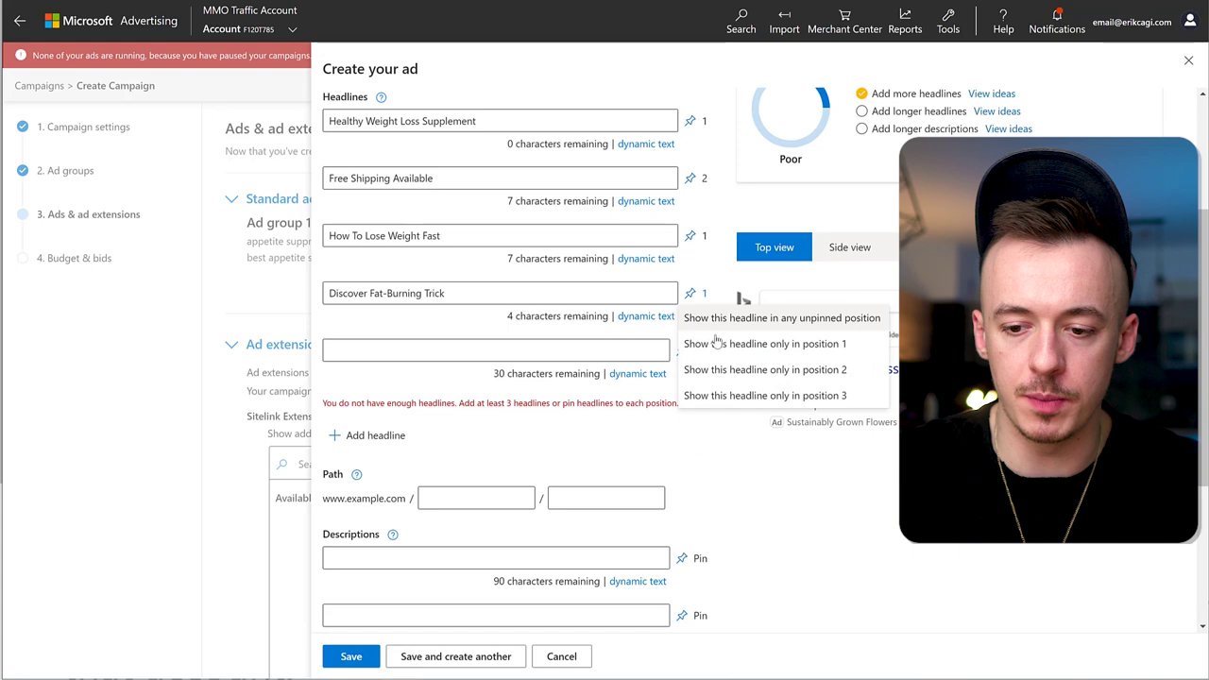
click(724, 320)
scroll(684, 448, down, 3)
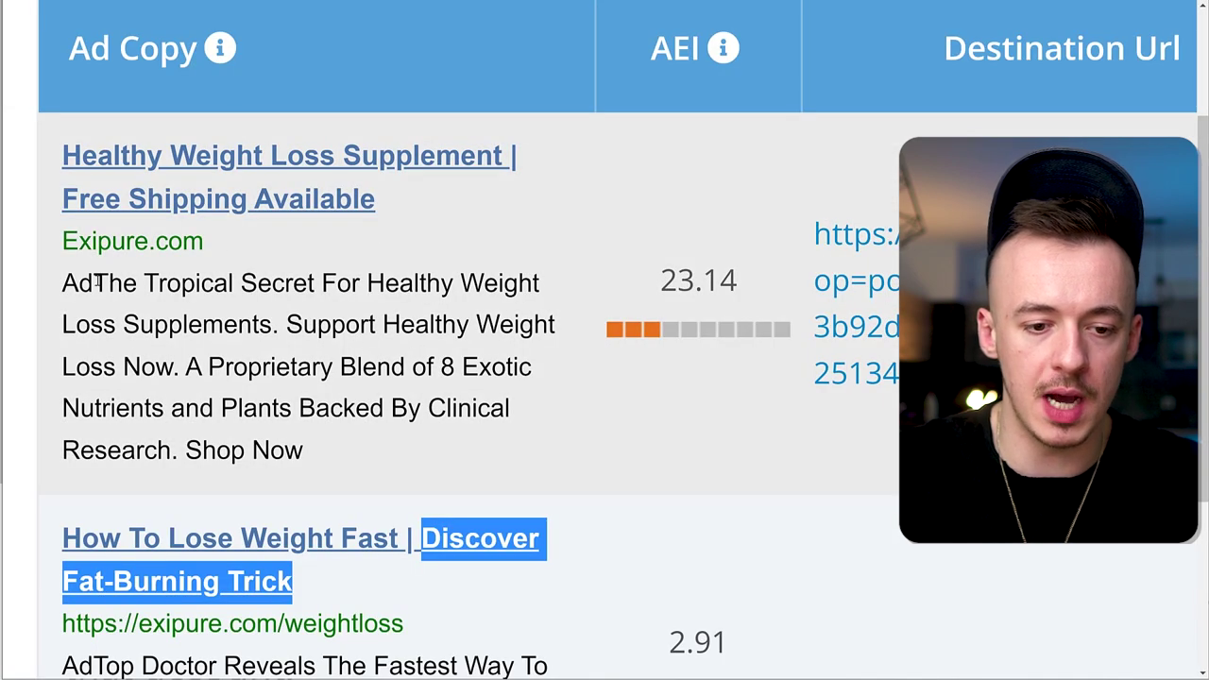
drag(97, 282, 263, 360)
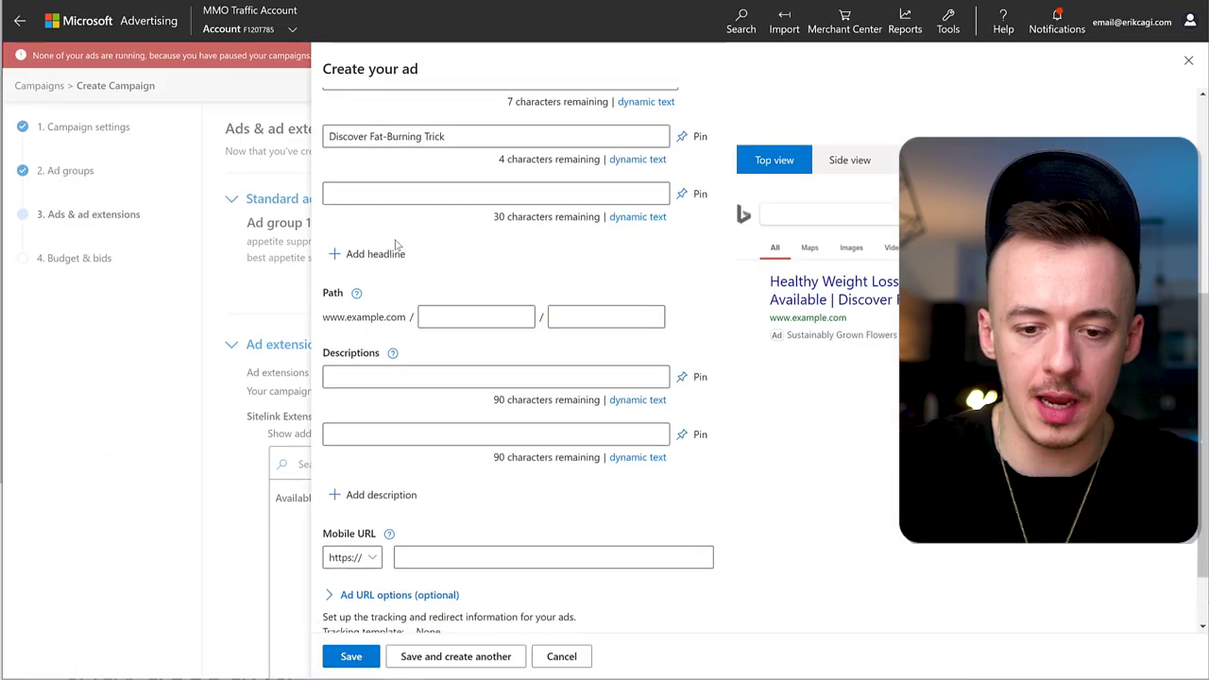
Step: Fill ad Descriptions 1 and 2 with the competitor's ad copy
scroll(400, 246, down, 1)
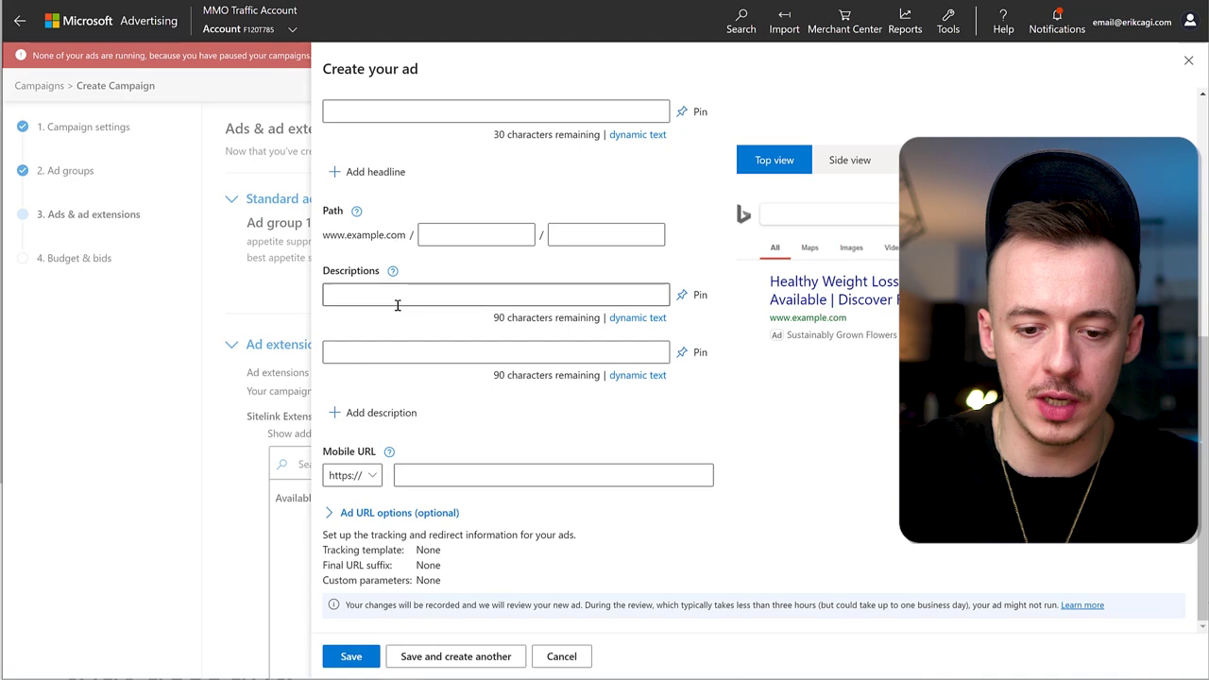
click(416, 294)
key(ctrl+v)
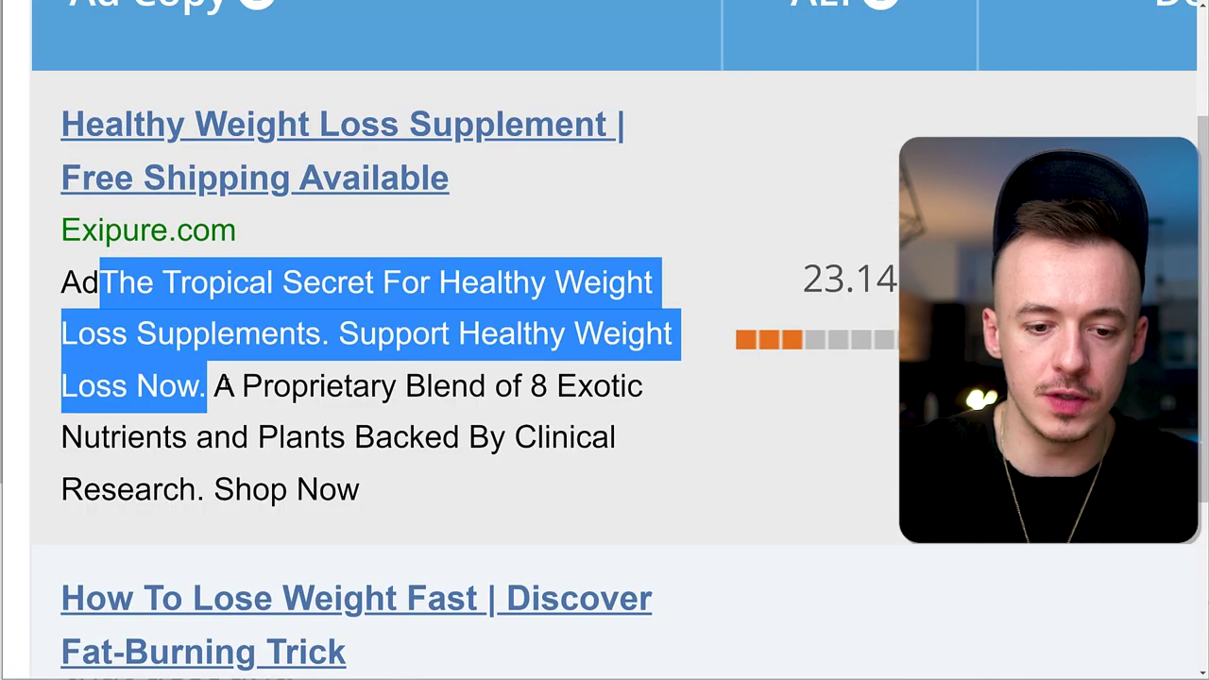
drag(233, 386, 360, 490)
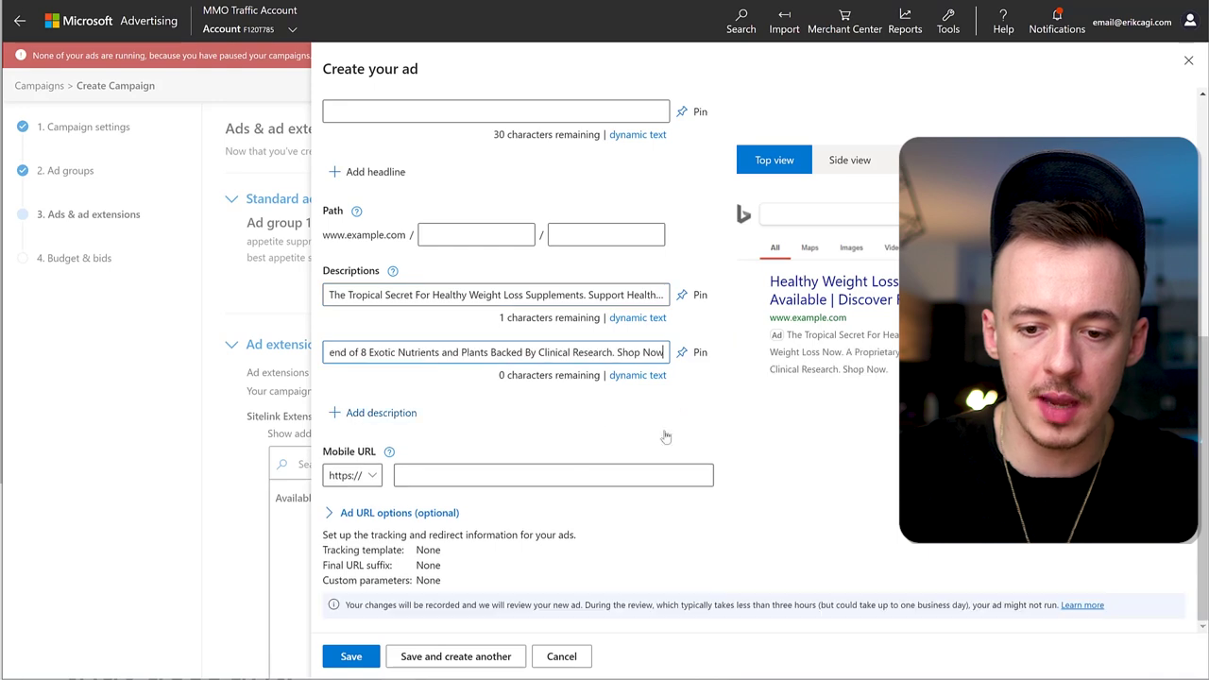
click(665, 436)
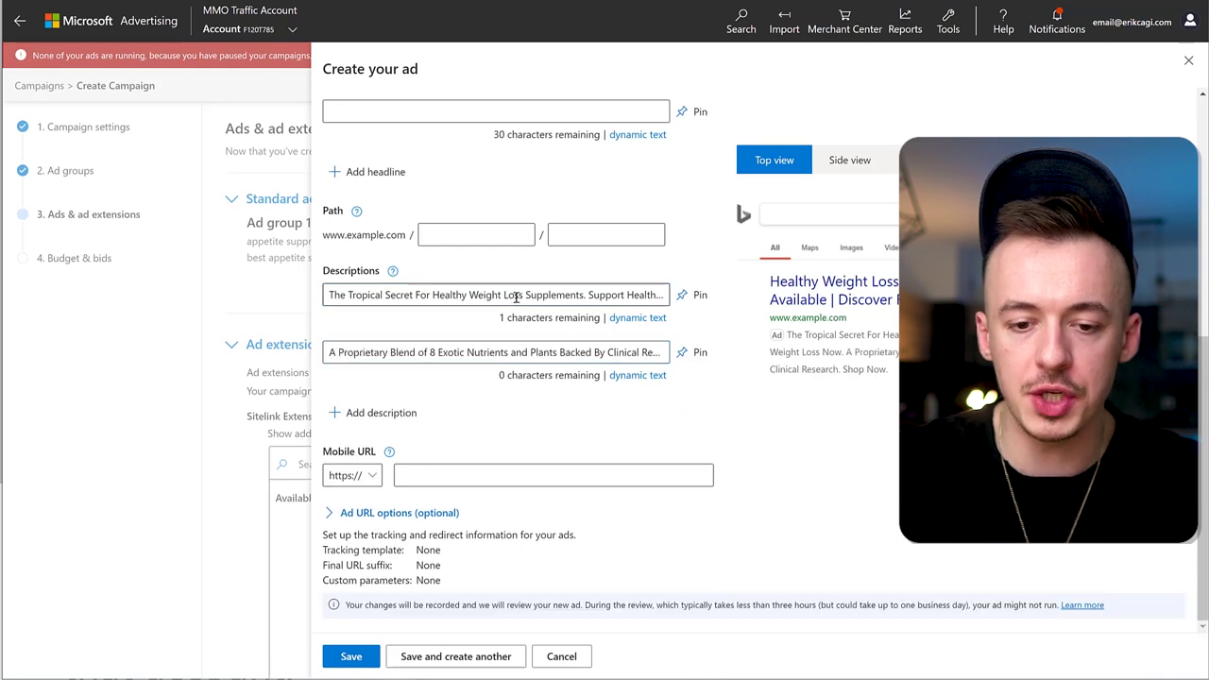
Step: Copy the competitor's domain and set the ad's final URL to Exipure.com
scroll(453, 390, up, 5)
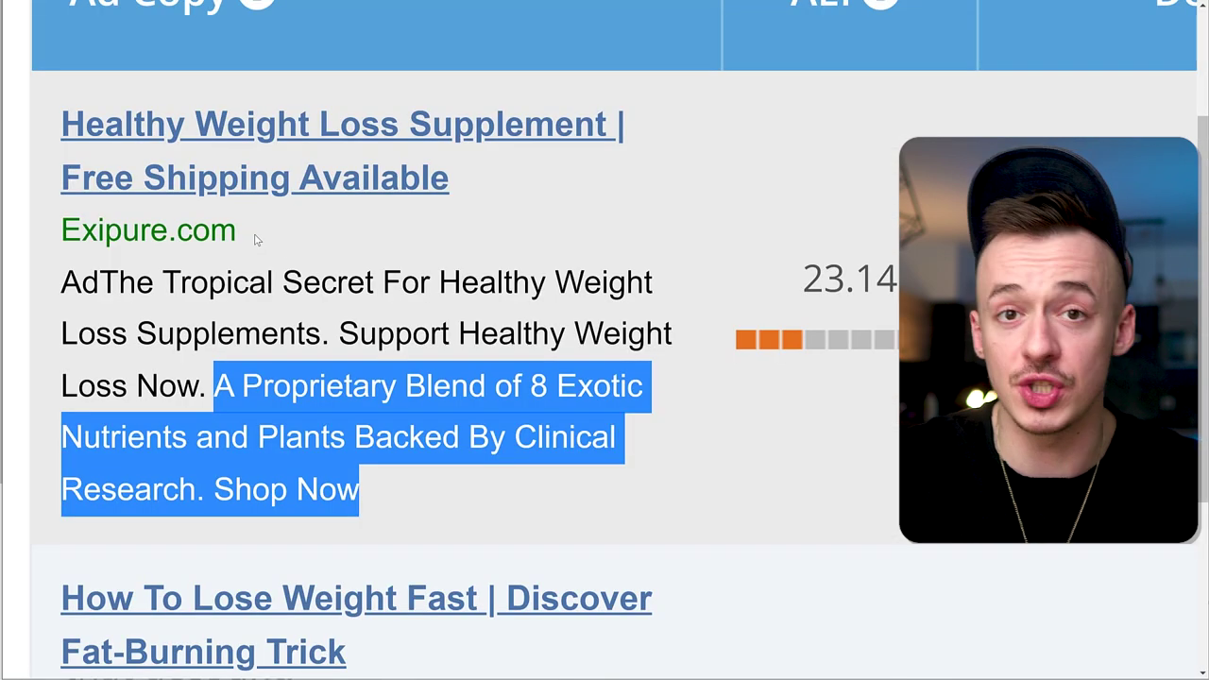
drag(241, 233, 60, 230)
mouse_move(879, 8)
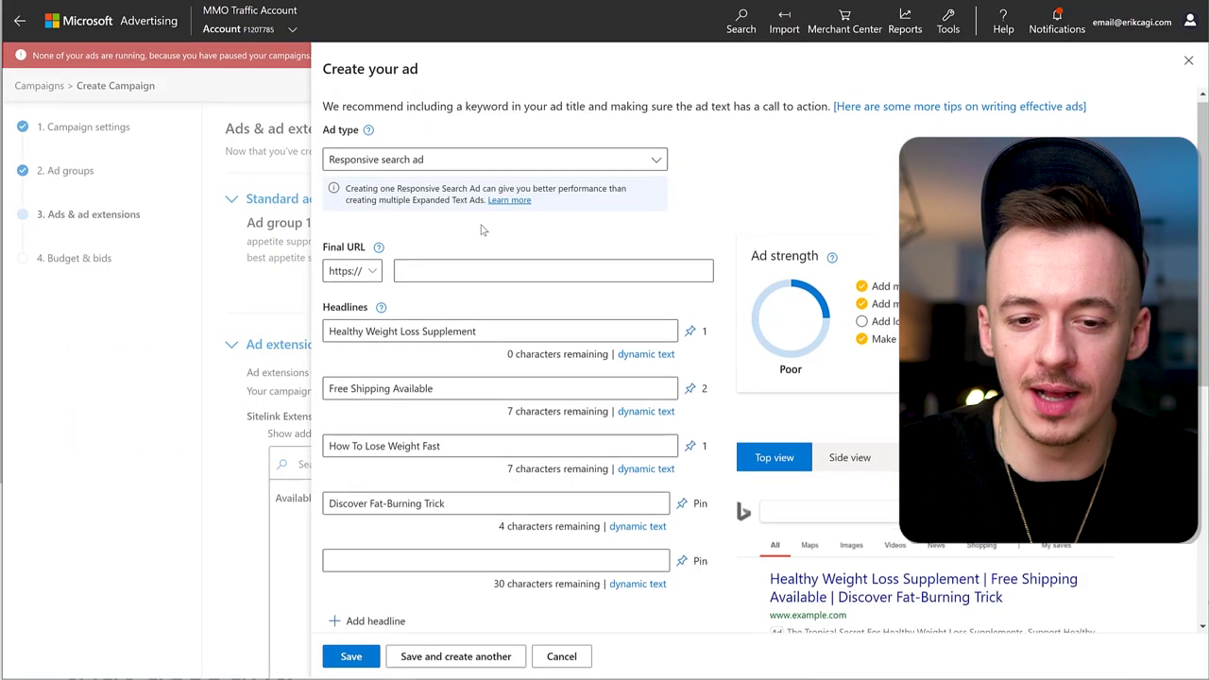
click(464, 272)
key(ctrl+v)
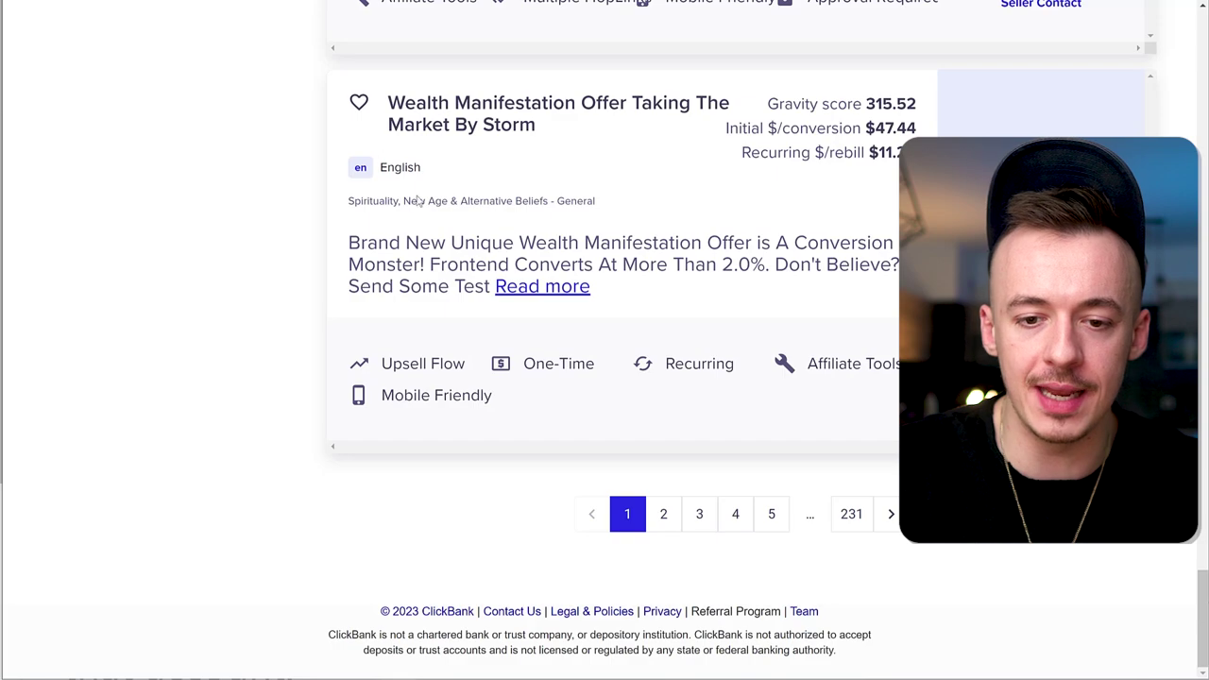
Step: Create an Exipure HopLink in ClickBank and copy it
scroll(418, 199, up, 10)
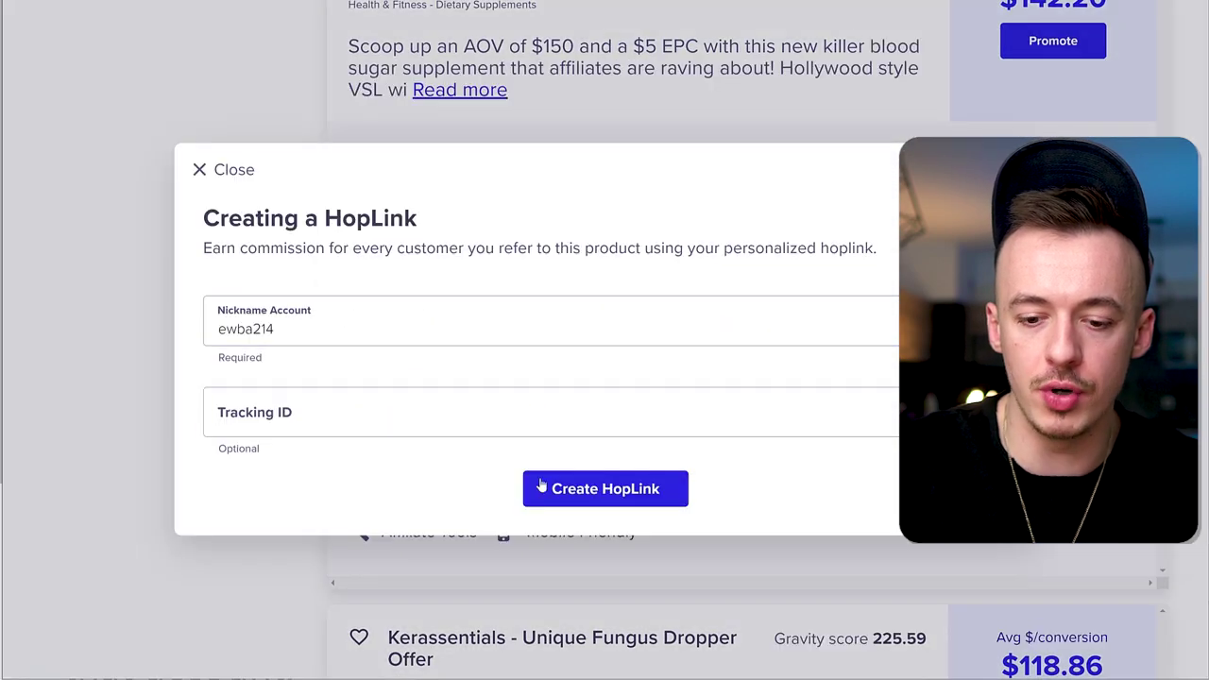
click(573, 486)
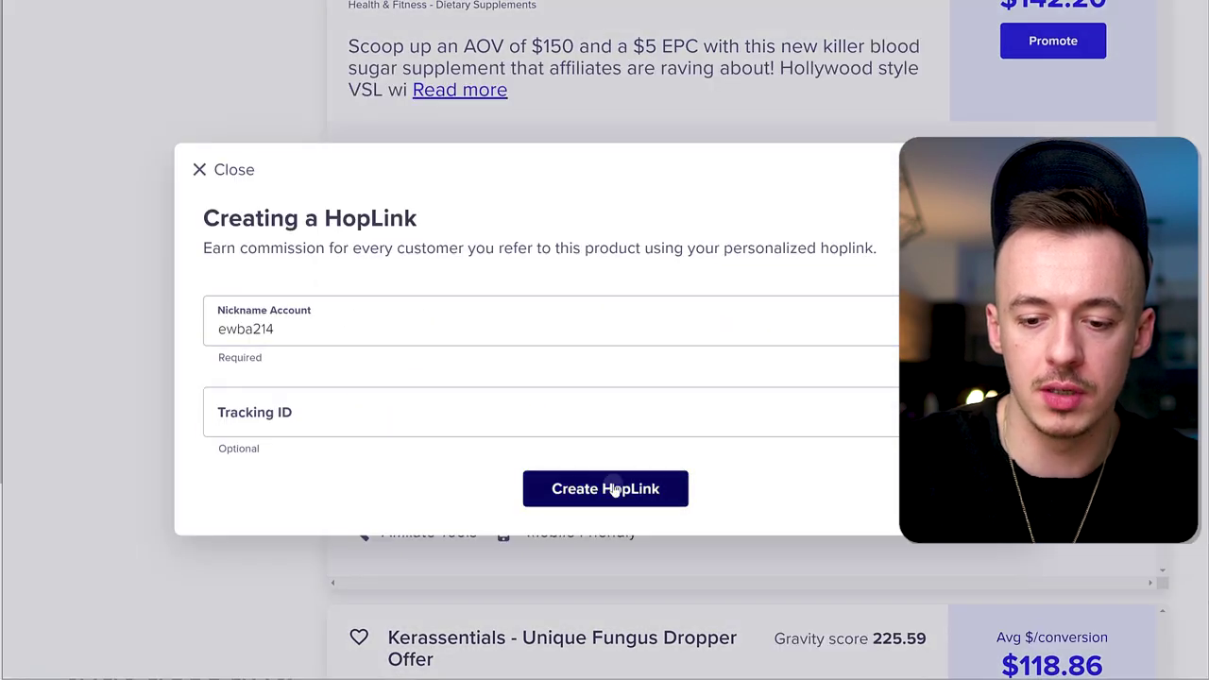
click(572, 531)
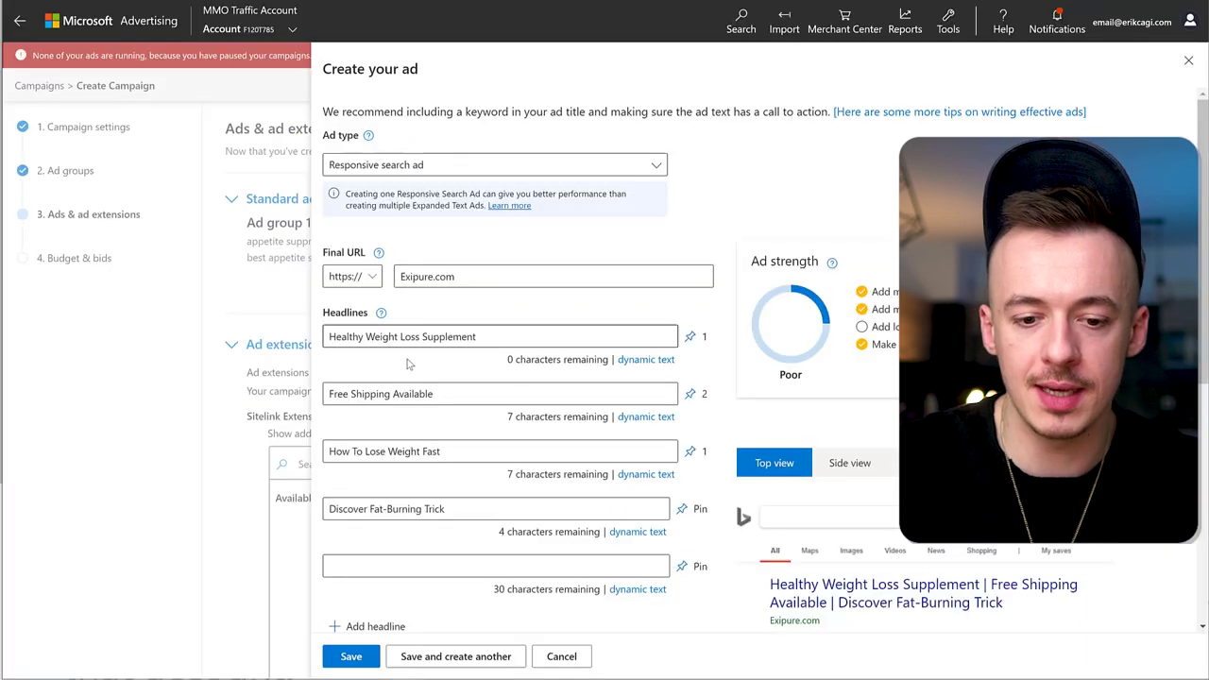
scroll(408, 364, down, 5)
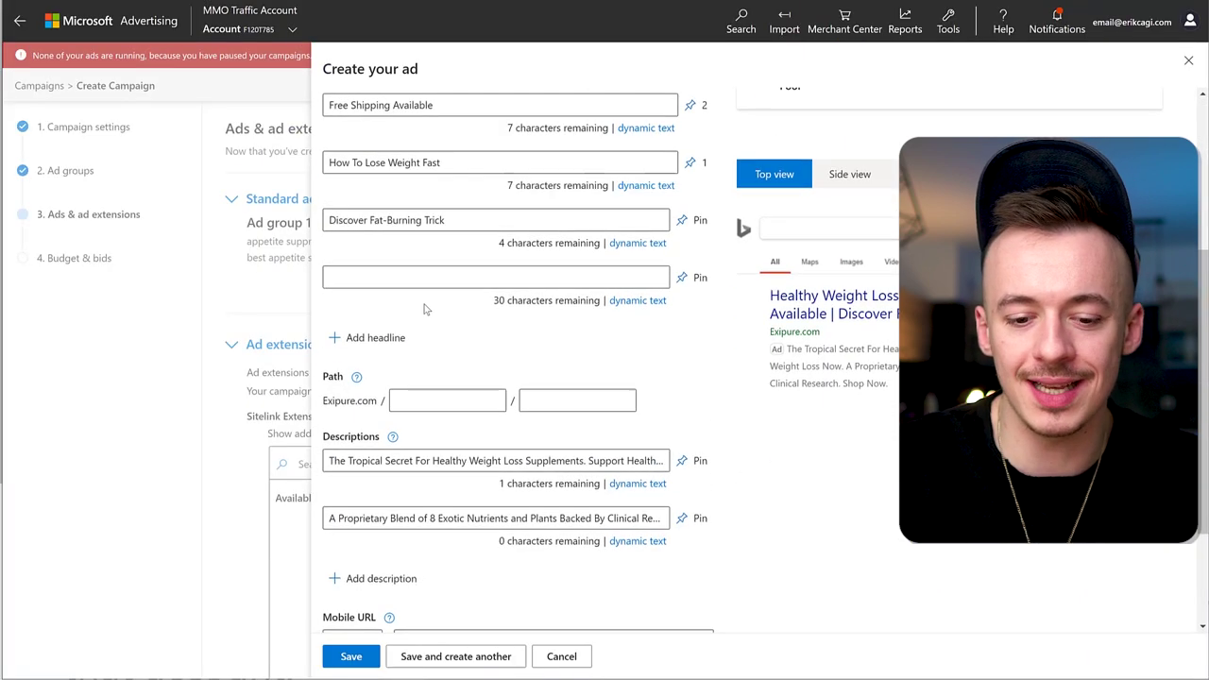
Step: Under Ad URL options, paste the ClickBank HopLink as the tracking template
click(363, 514)
scroll(359, 397, down, 3)
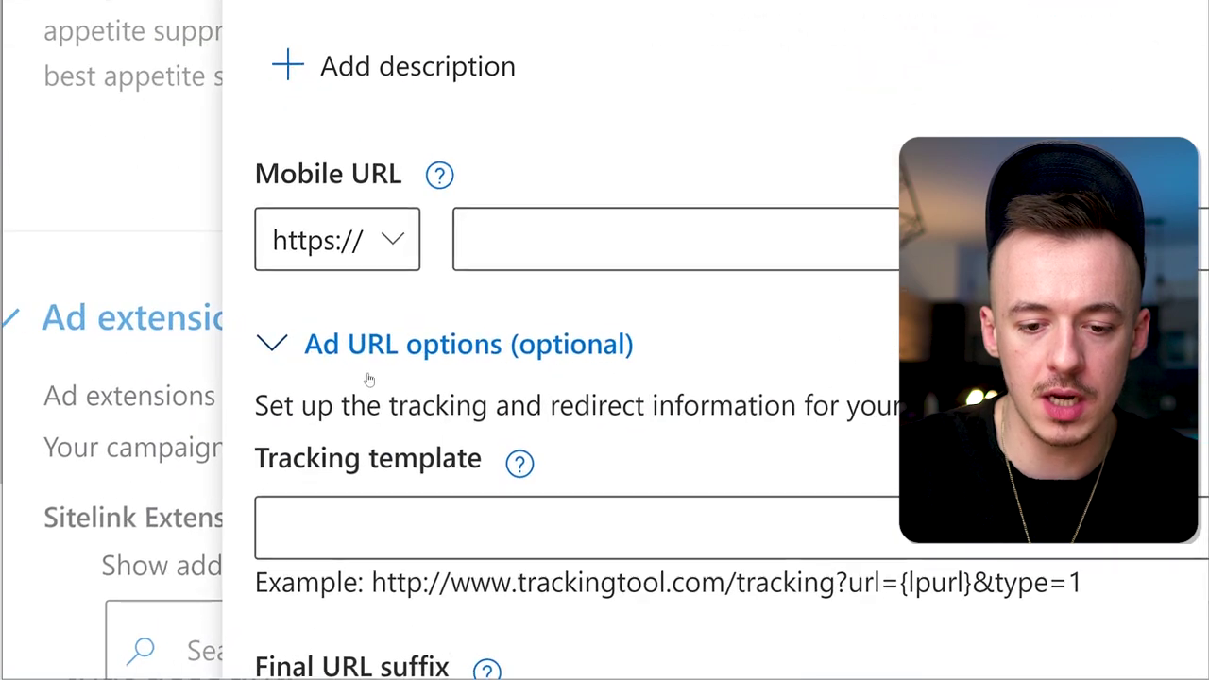
click(421, 522)
key(ctrl+v)
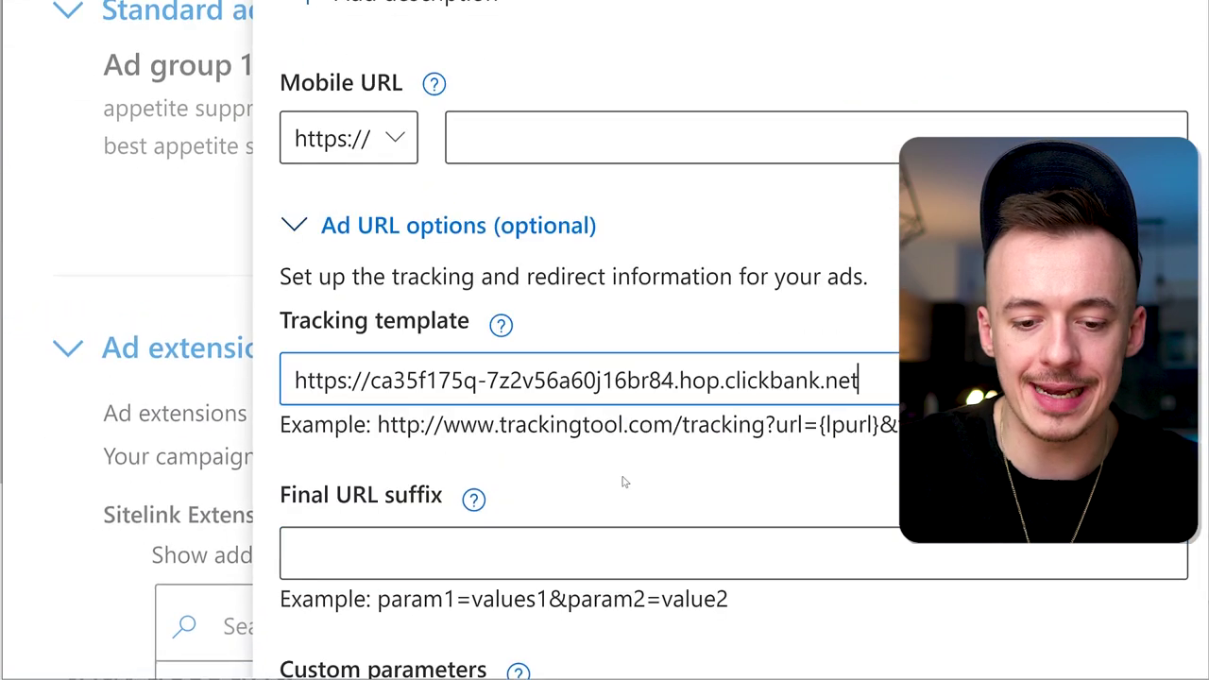
Step: Save the ad and continue to the Budget & bids step
scroll(624, 482, down, 5)
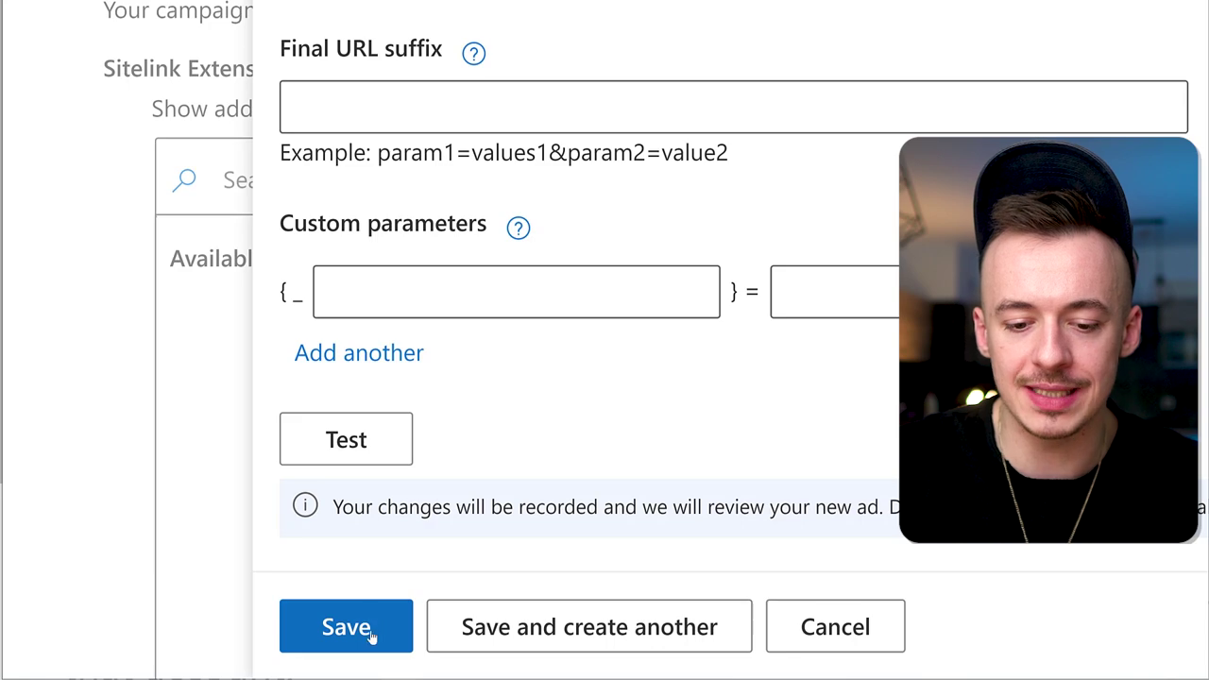
click(342, 628)
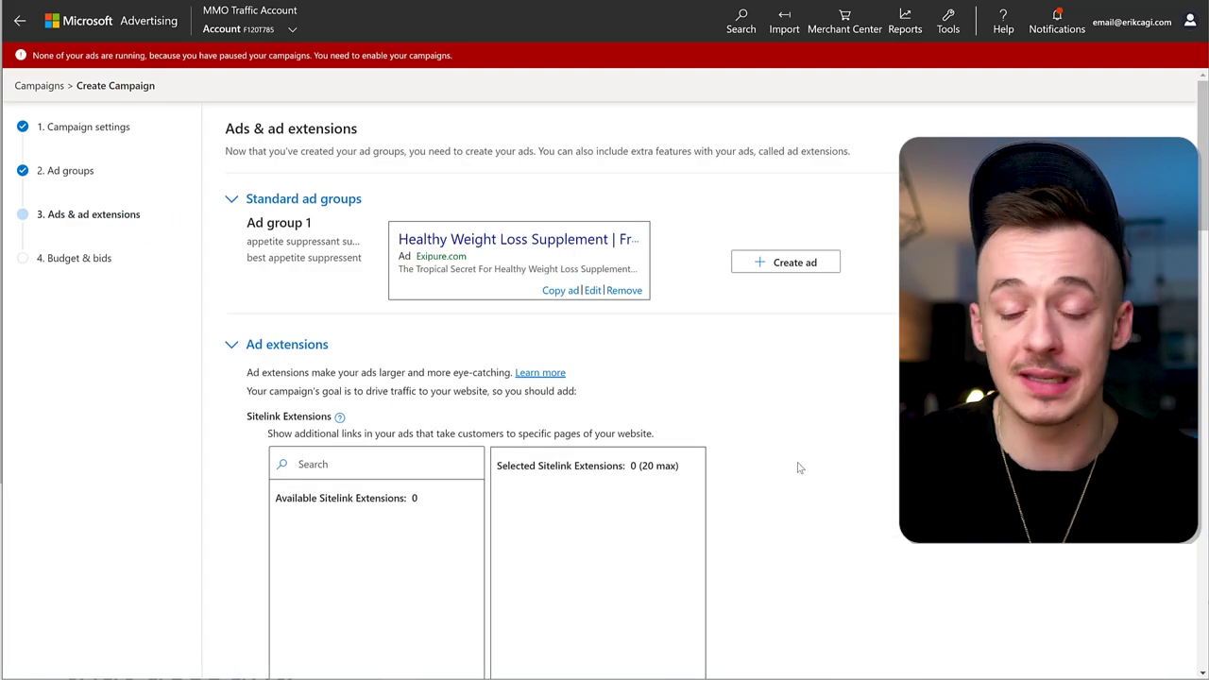
scroll(798, 468, down, 15)
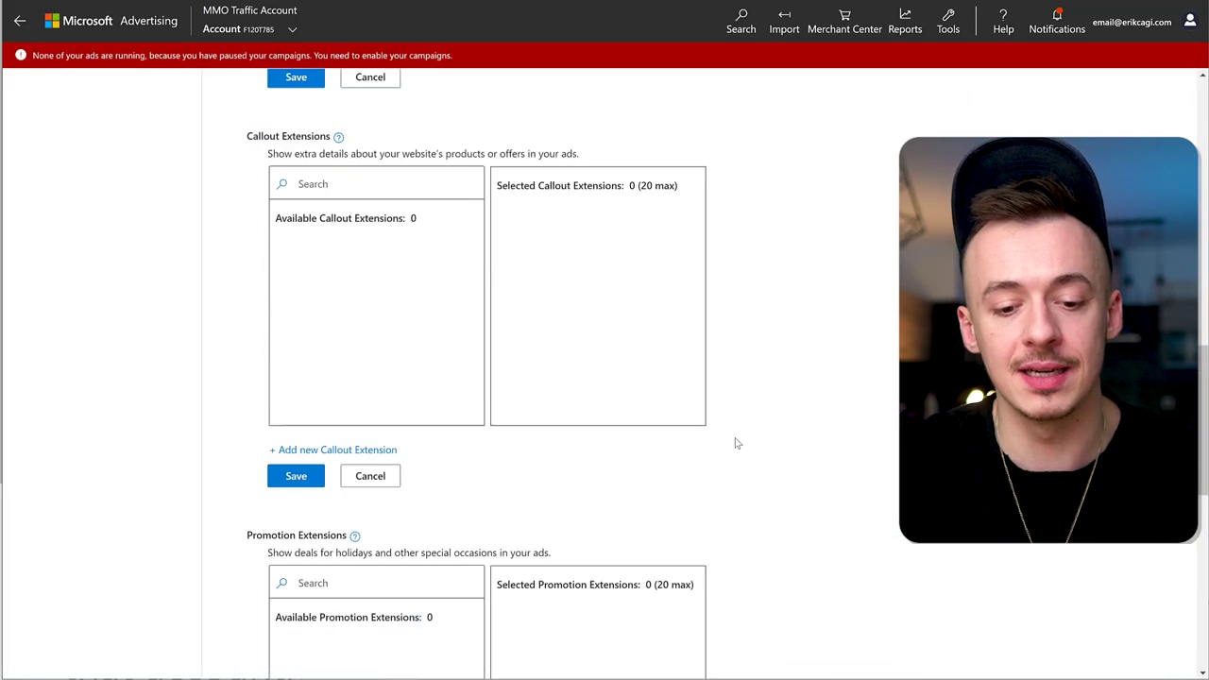
click(320, 633)
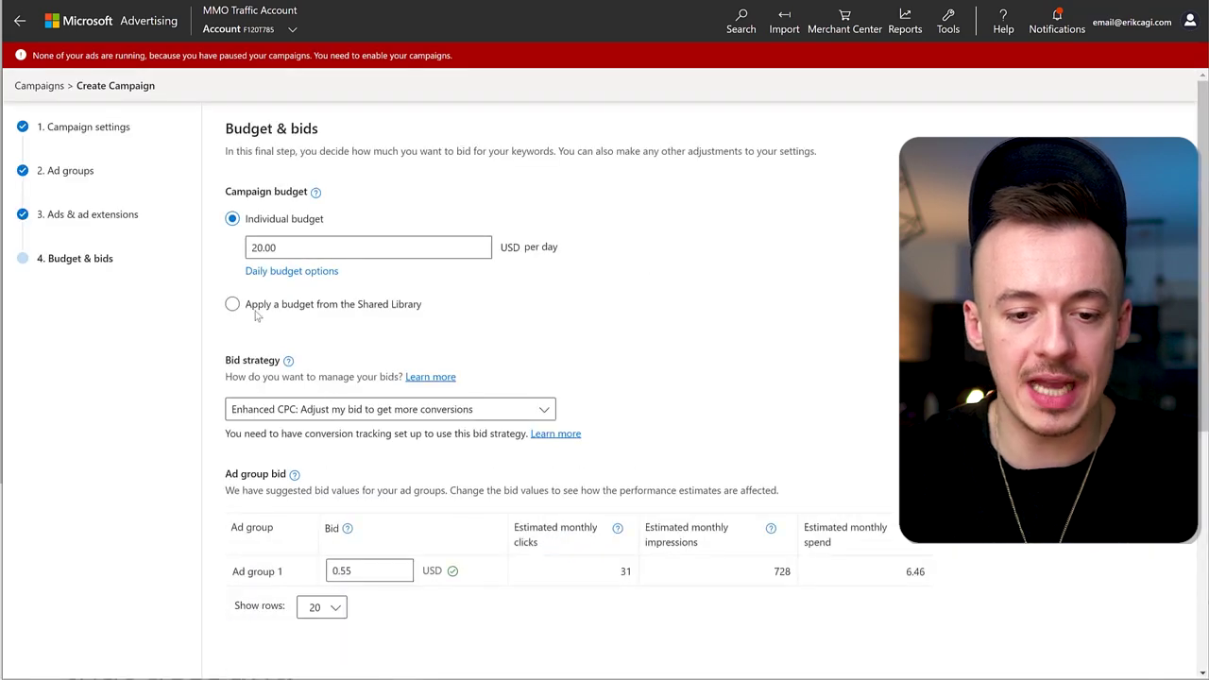
Step: Choose the Maximize Clicks bid strategy with a maximum CPC of 0.40 USD
click(293, 411)
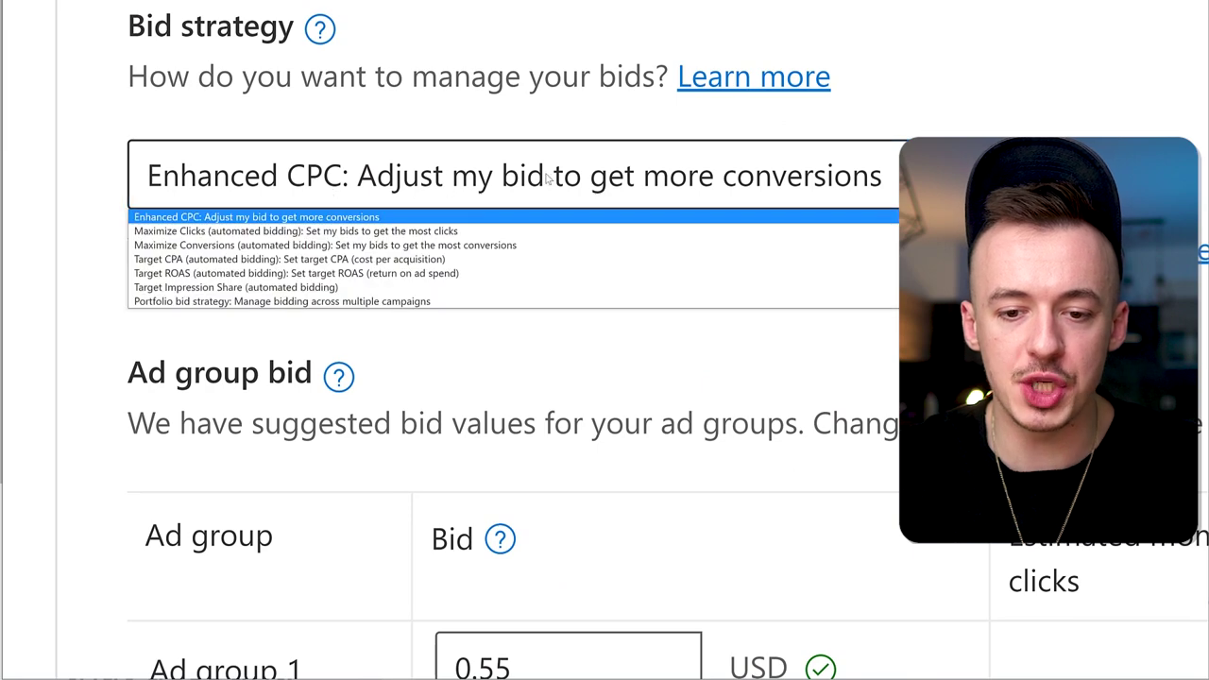
click(690, 186)
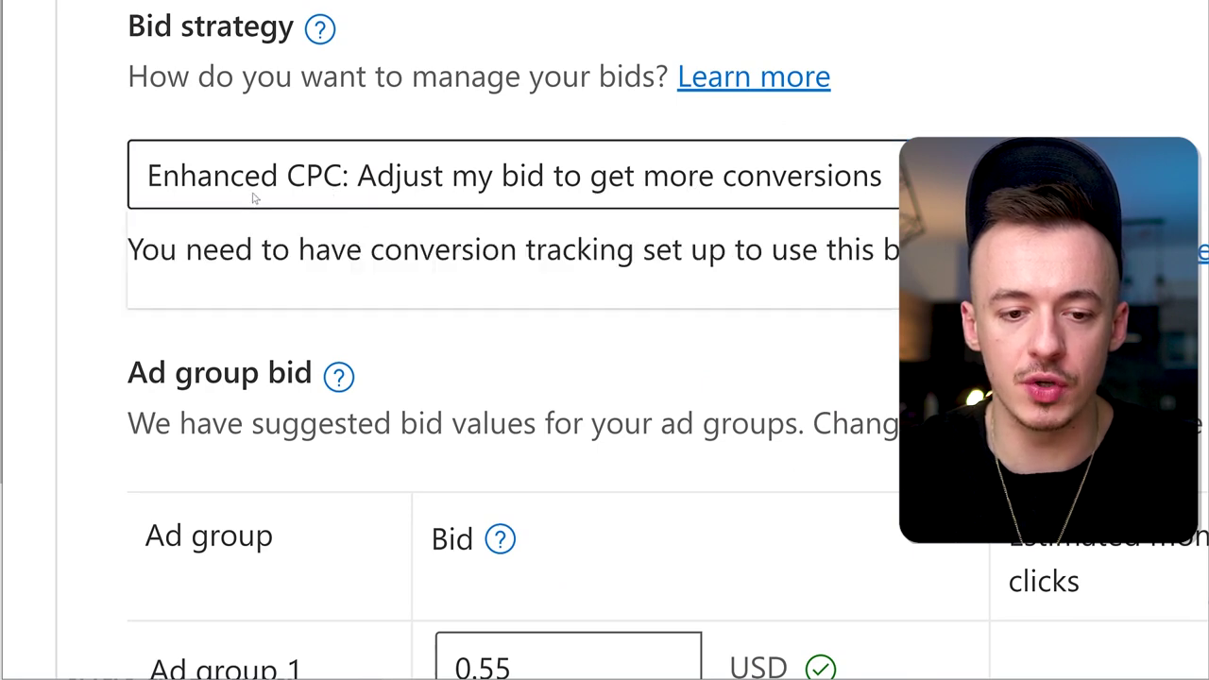
click(313, 187)
click(215, 232)
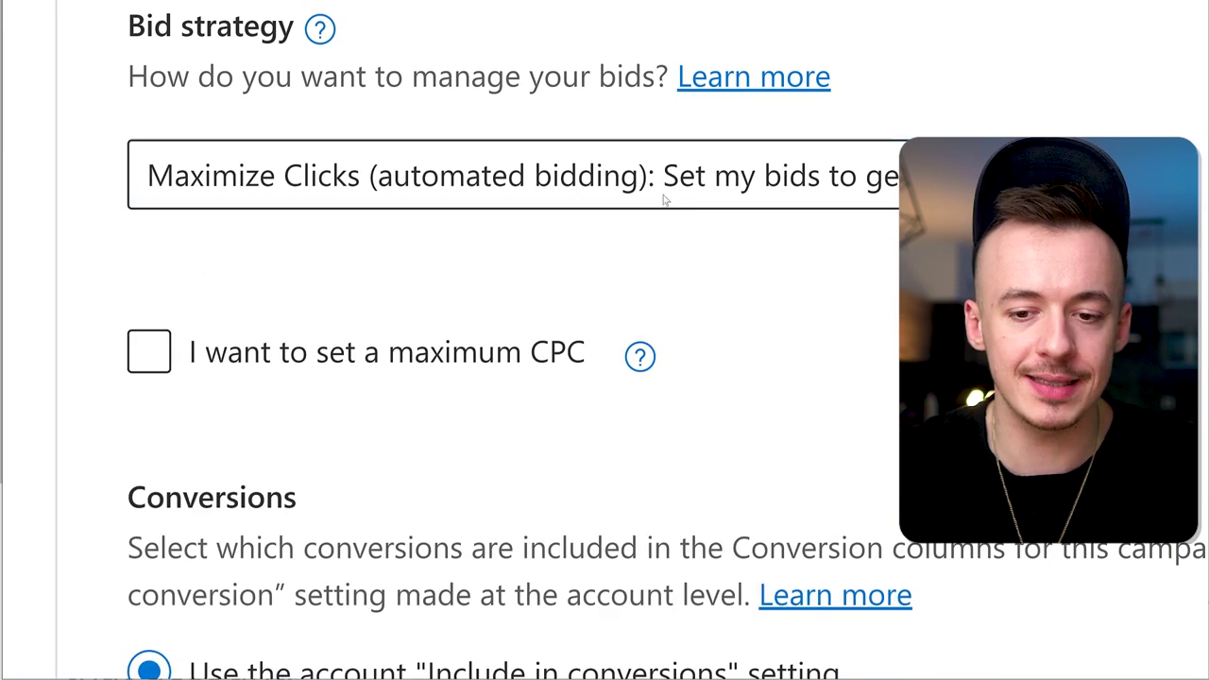
click(149, 351)
click(243, 455)
text(0.4)
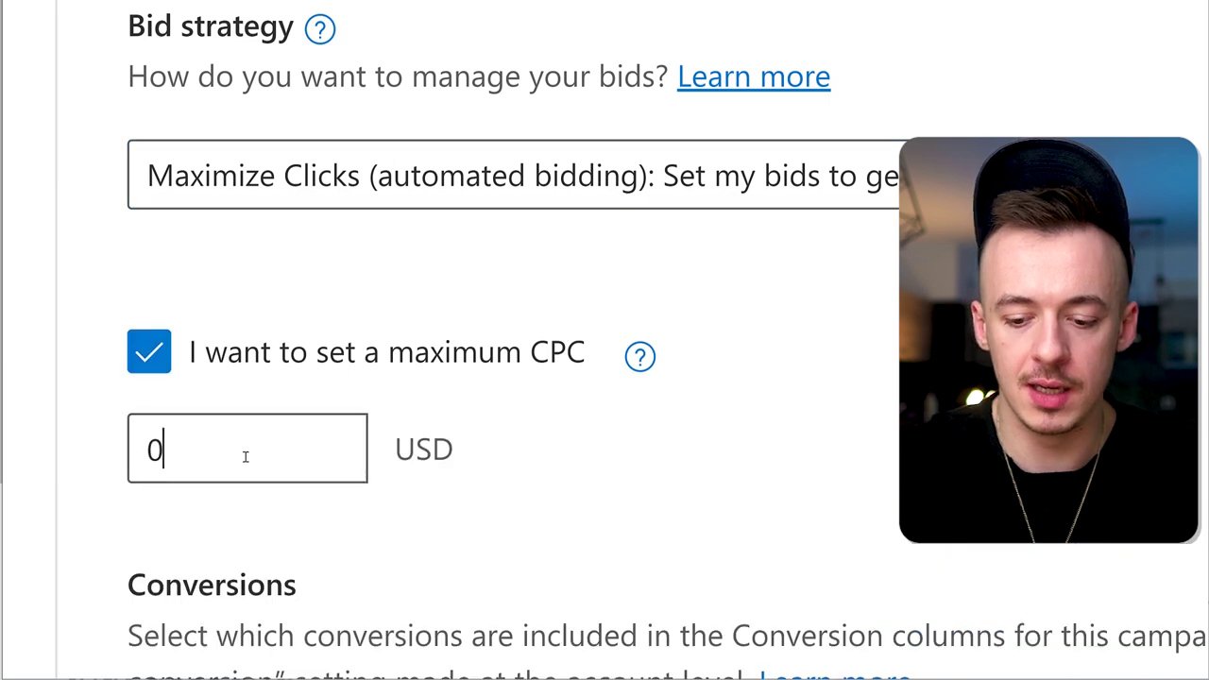
text(0)
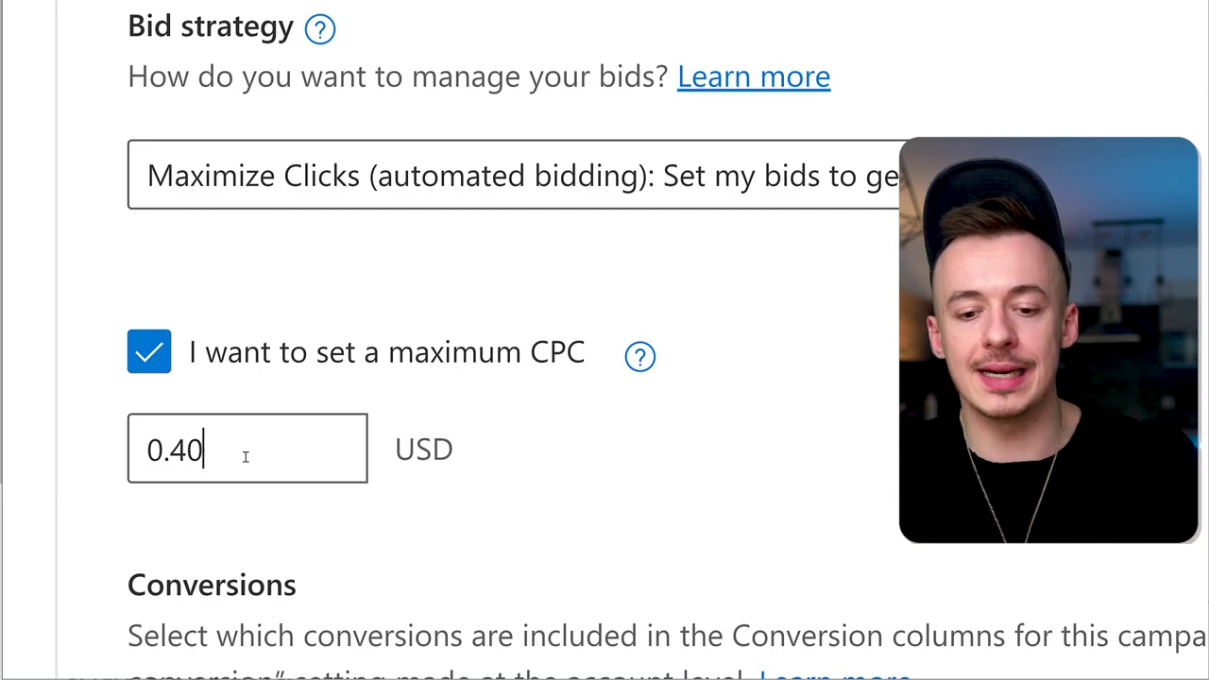
Step: In Advanced campaign settings, choose 'Bing, AOL, and Yahoo search (owned and operated) only' ad distribution
scroll(444, 391, down, 1)
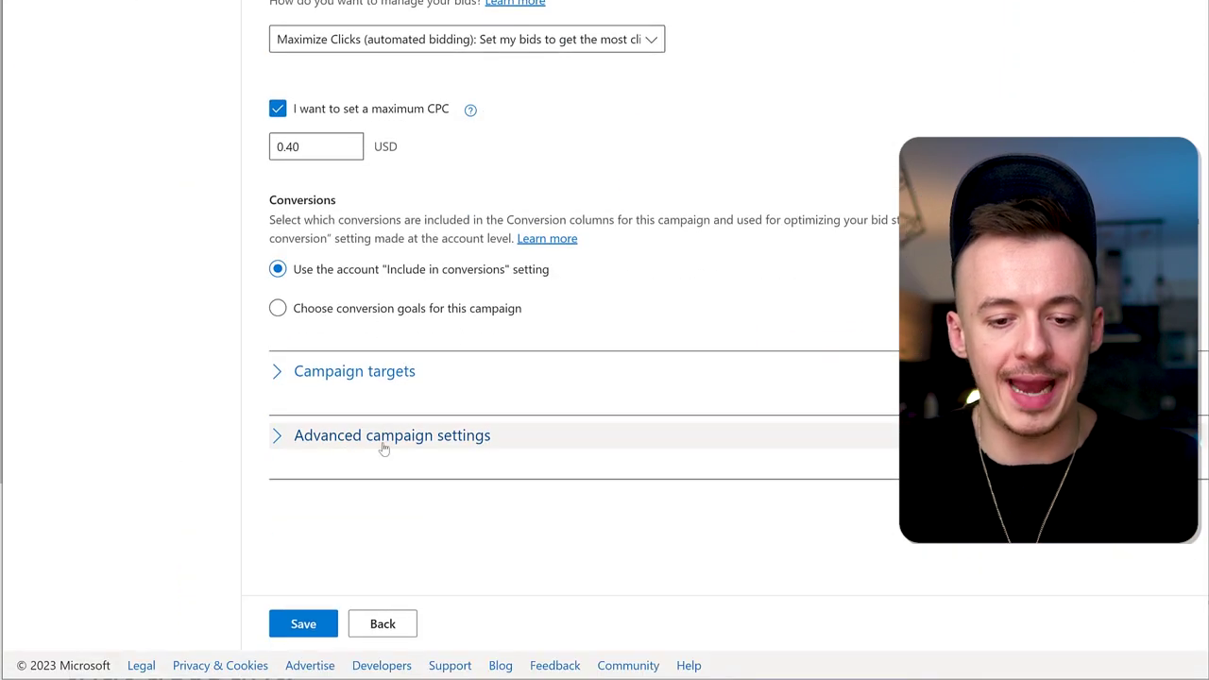
click(386, 443)
scroll(387, 430, down, 8)
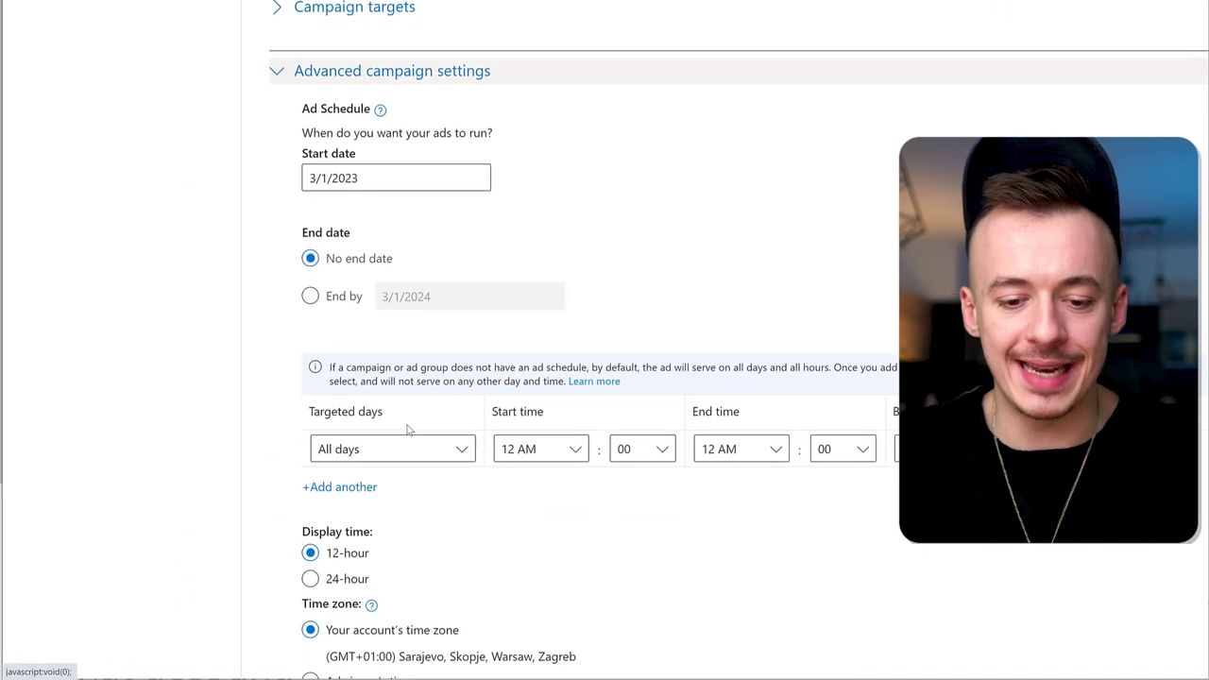
click(354, 437)
scroll(425, 397, down, 2)
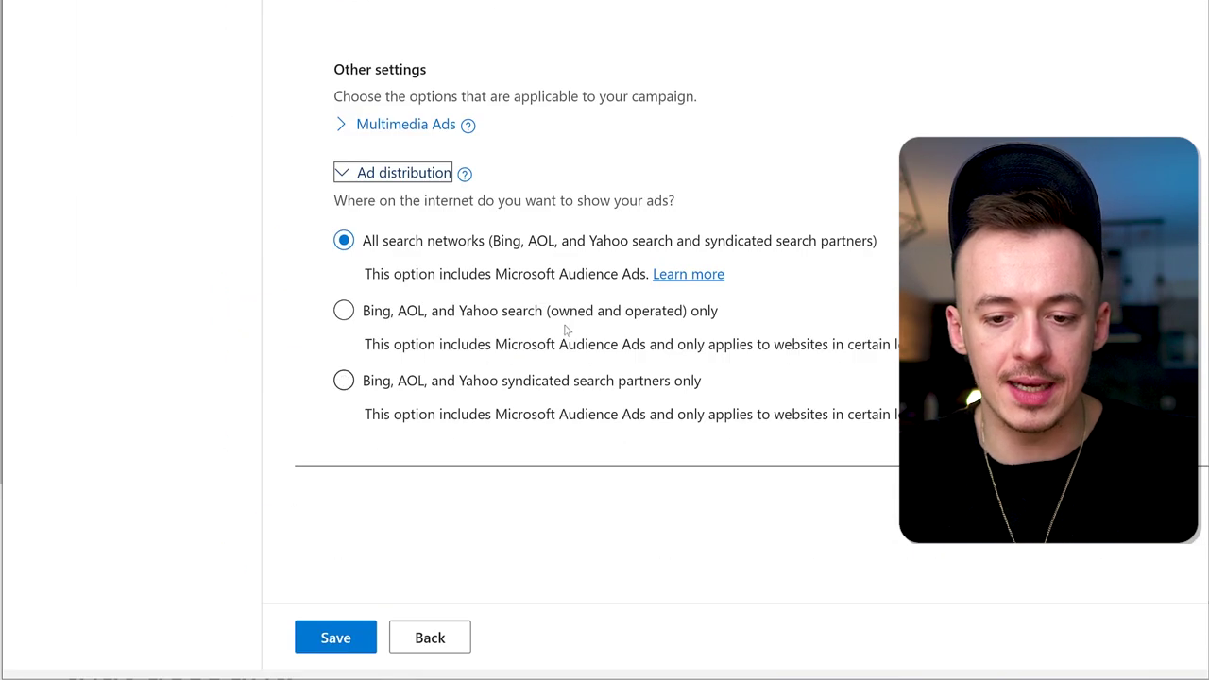
click(347, 311)
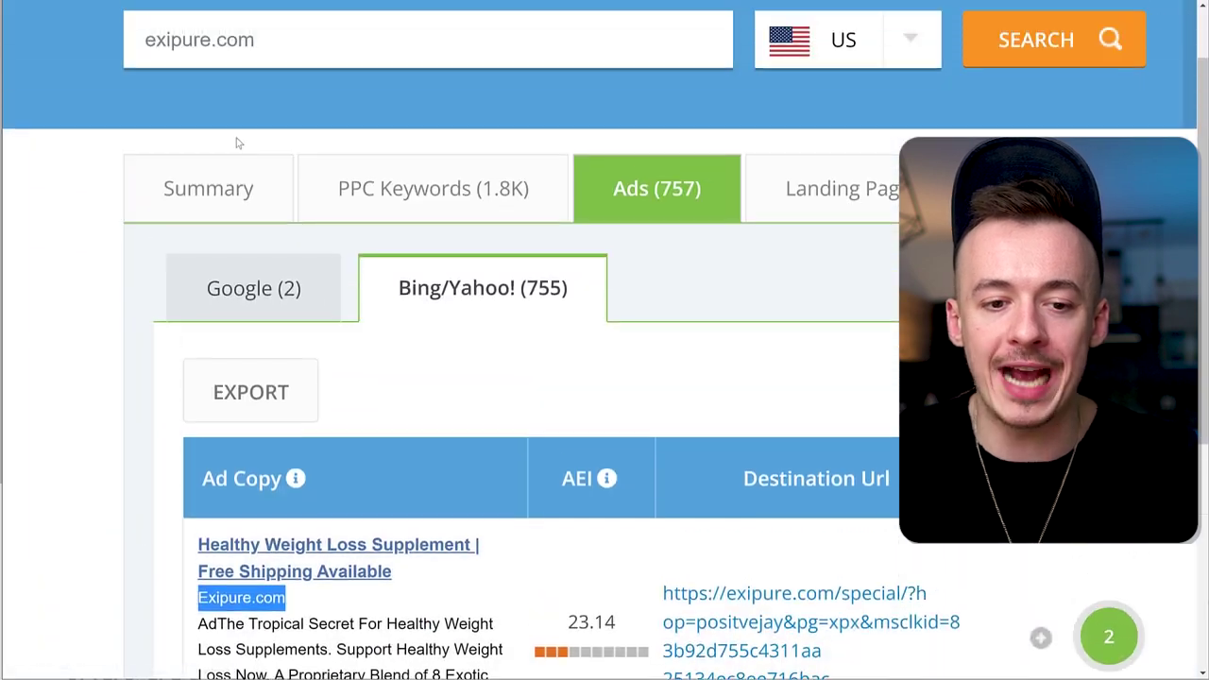
Step: Scroll back to the top of the iSpionage Exipure ads list
scroll(239, 142, up, 3)
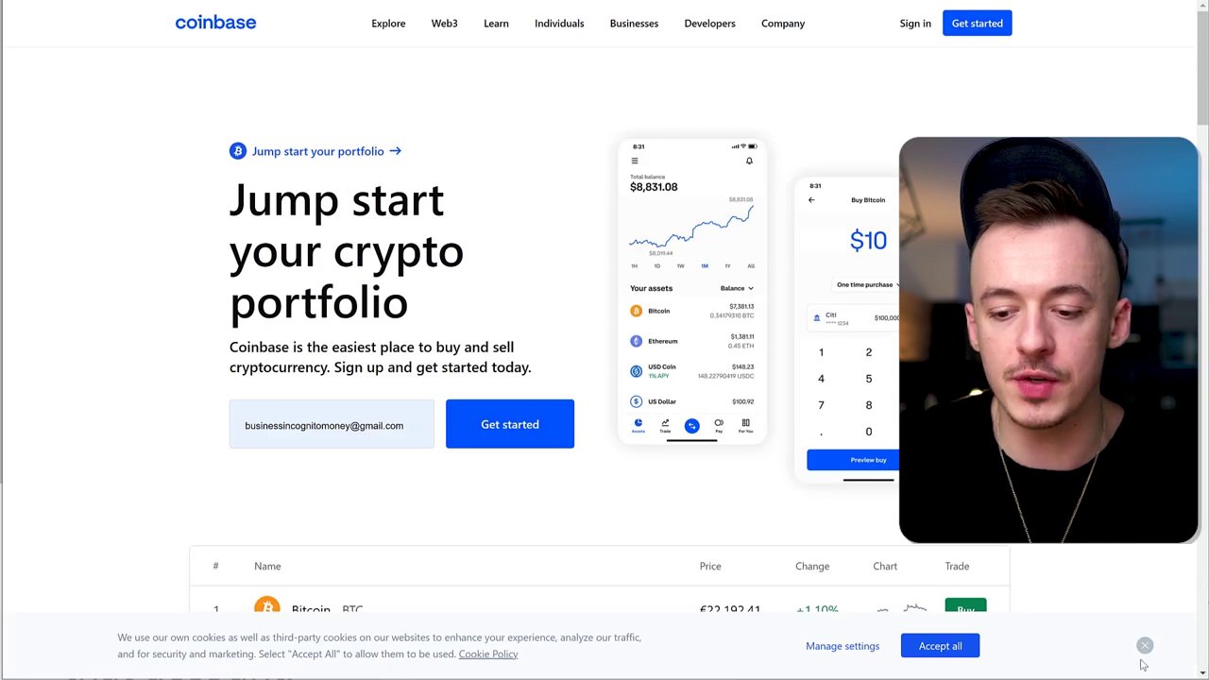
Step: Dismiss the Coinbase cookie notice and scroll down the homepage
click(1144, 646)
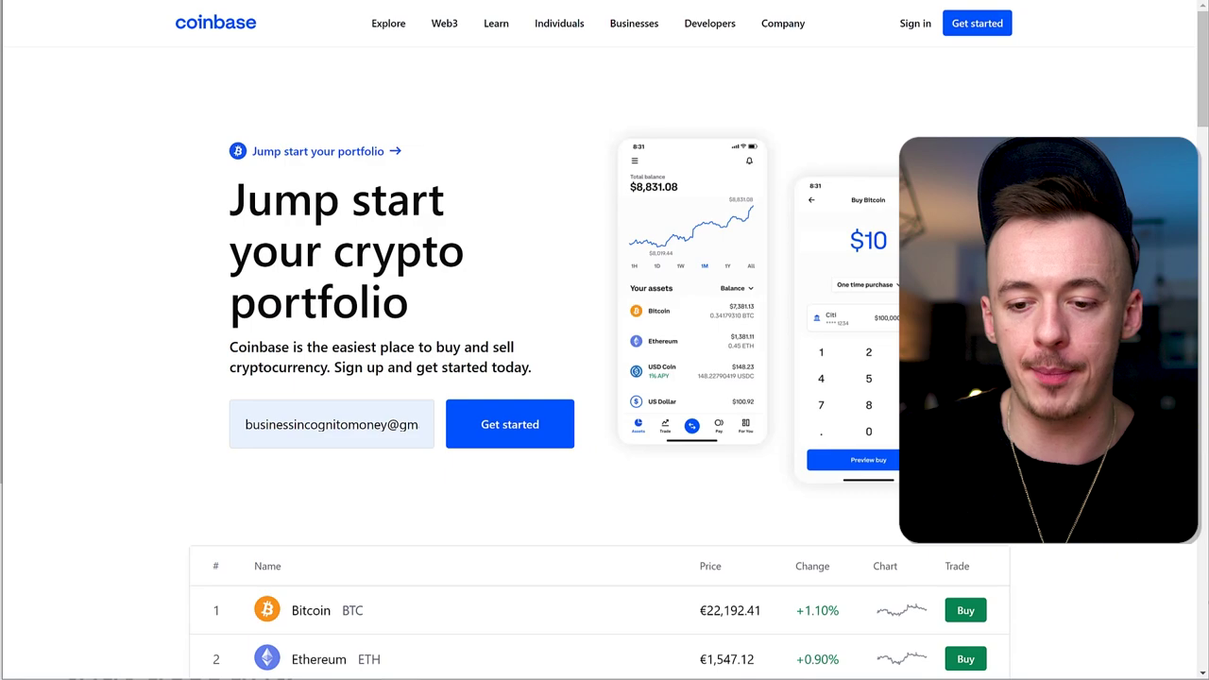
scroll(167, 343, down, 6)
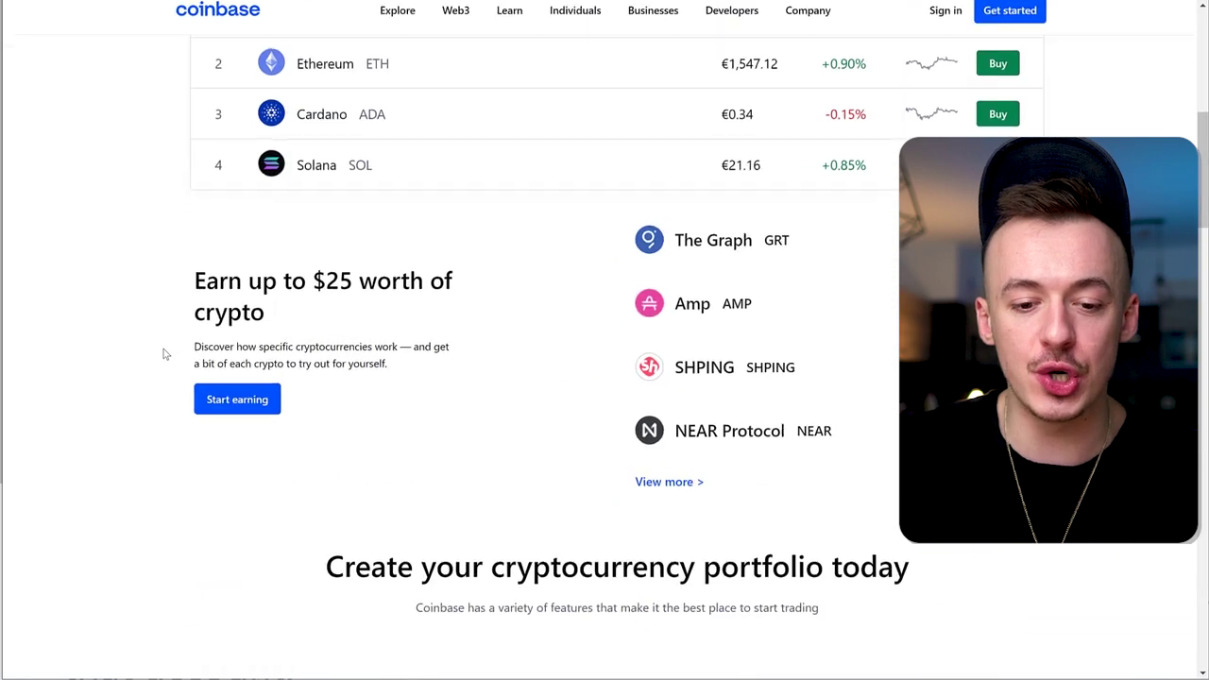